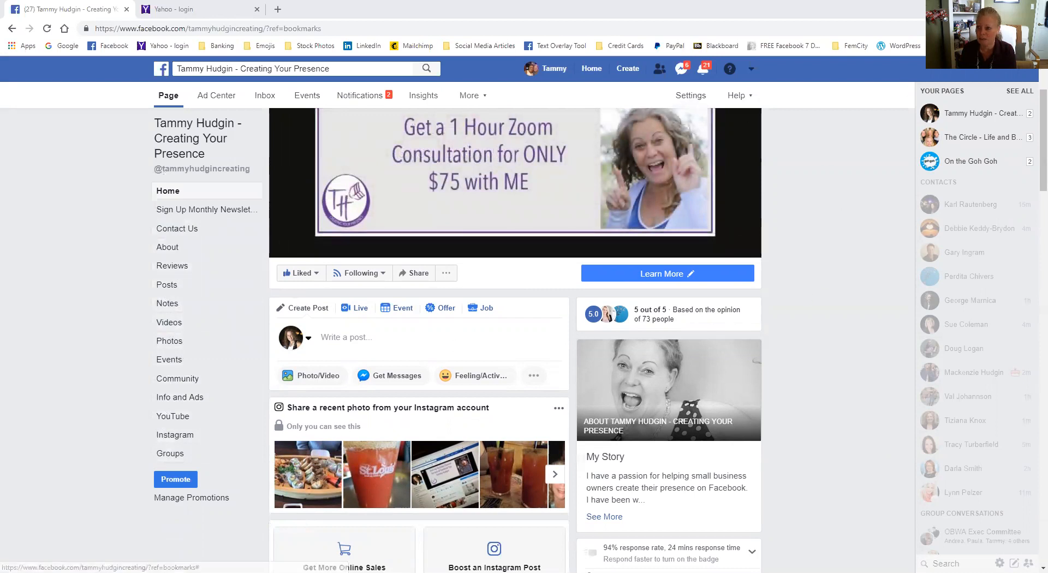
- Enlarge the browser's page zoom so the Facebook business page is easier to read
left_click(1040, 28)
left_click(1006, 132)
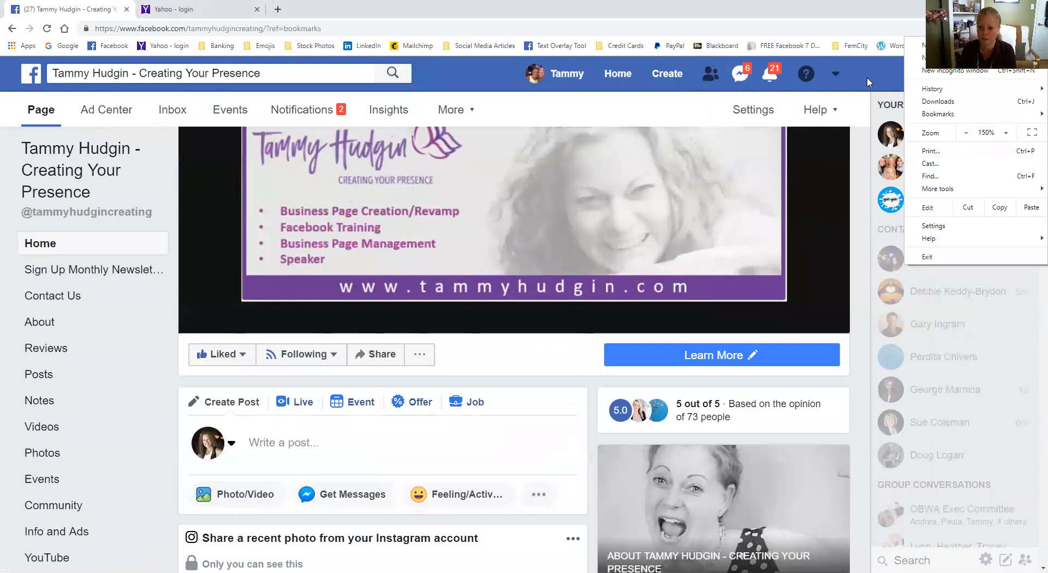
left_click(867, 77)
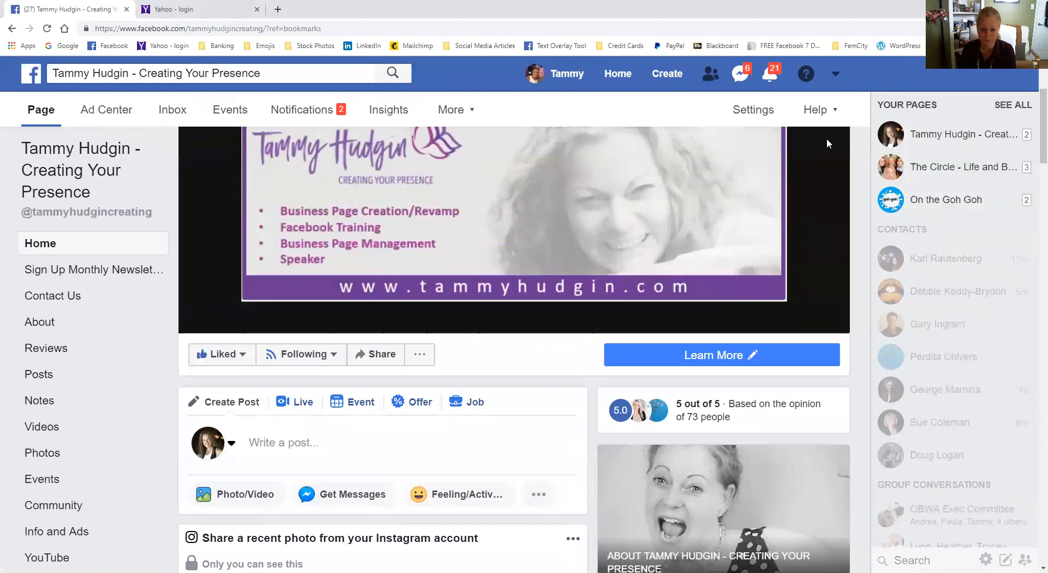
- Open the page's Templates and Tabs settings and review the list of current tabs down to its end
left_click(752, 111)
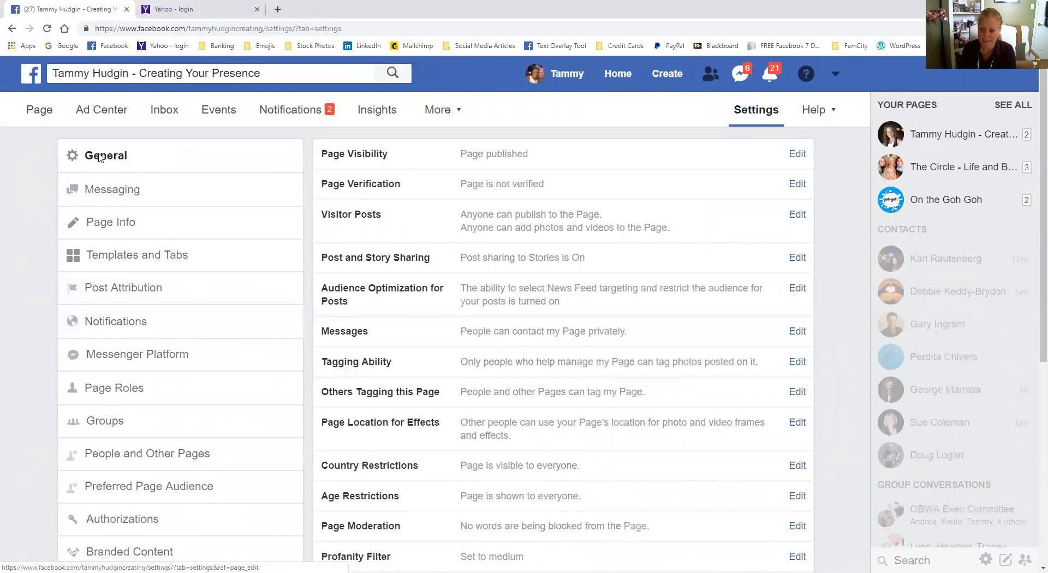
left_click(141, 262)
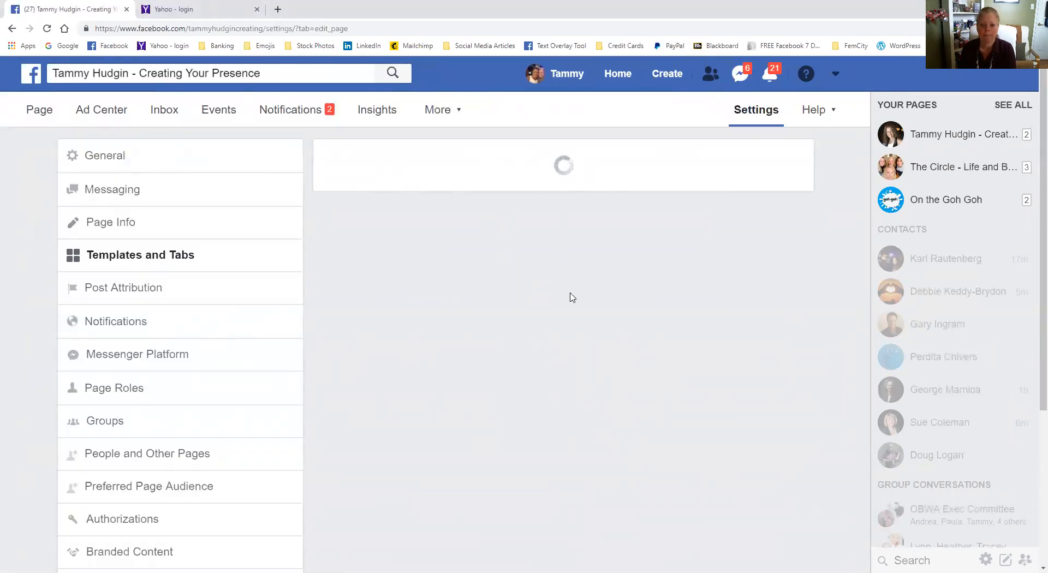
scroll(573, 295, "down", 8)
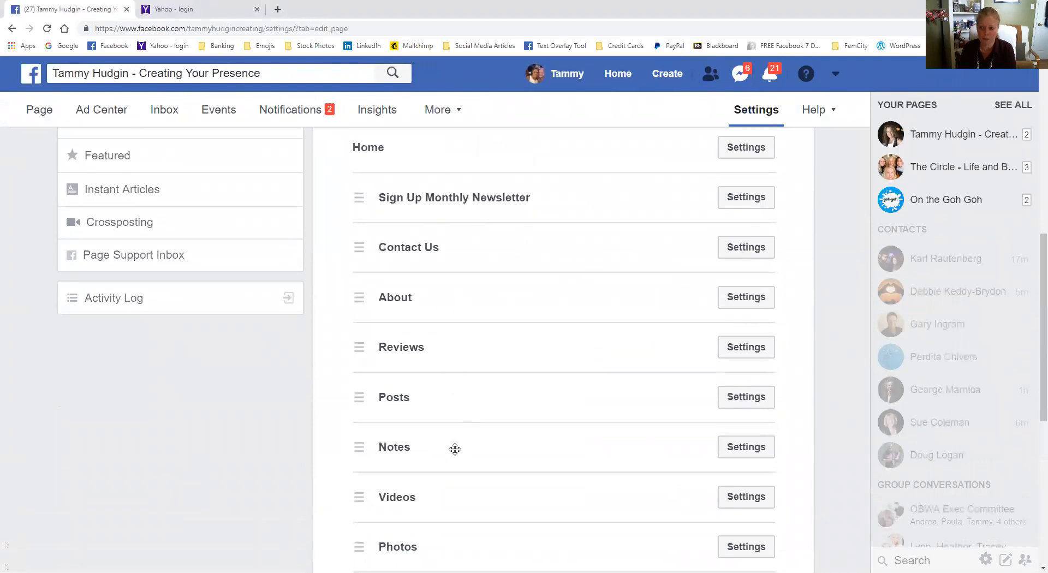
scroll(456, 449, "down", 7)
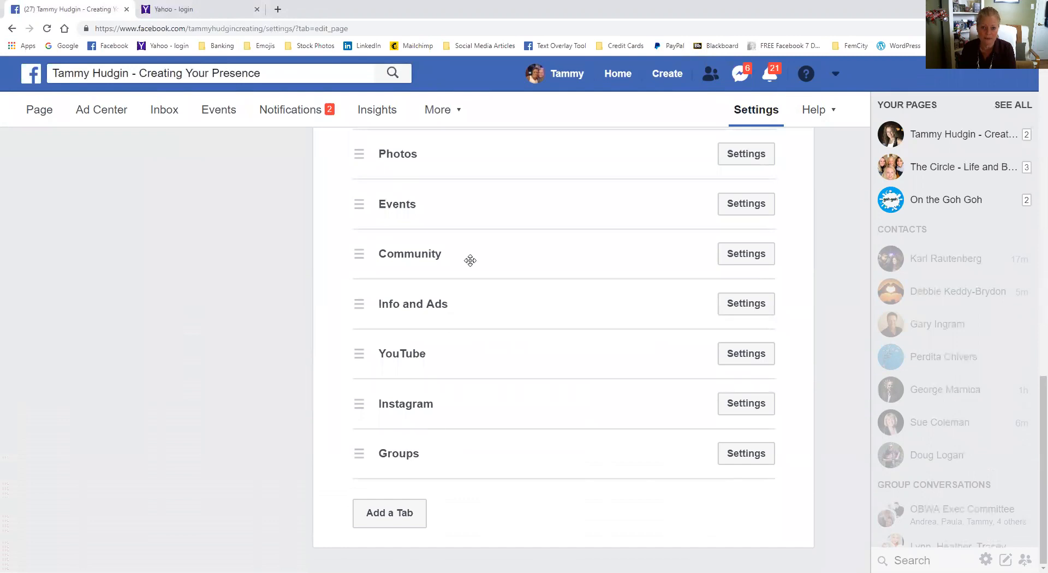
- Check which additional tabs can be added to the page, and close the list without adding any
left_click(391, 518)
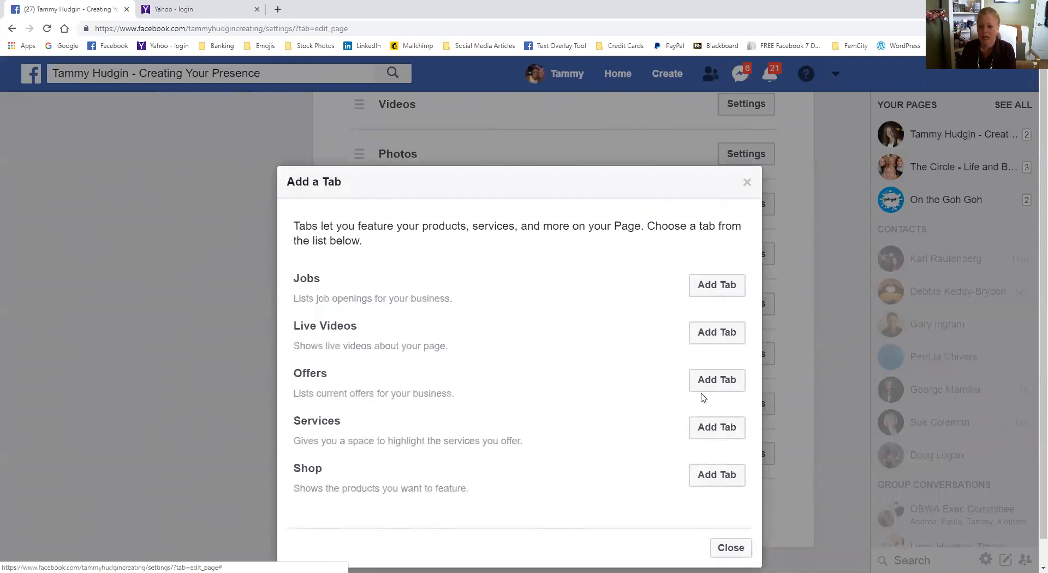
left_click(722, 550)
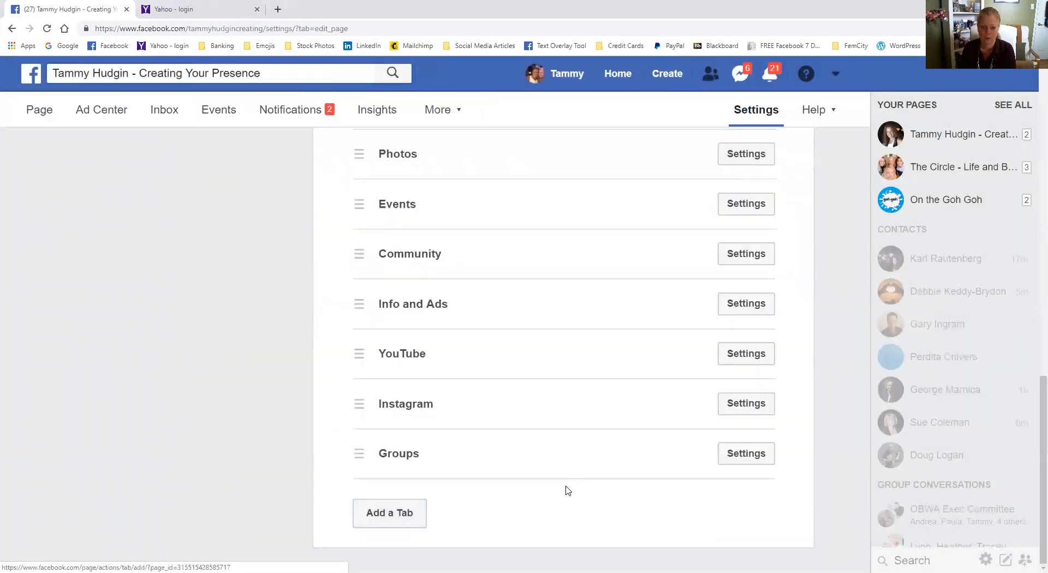
scroll(560, 483, "up", 4)
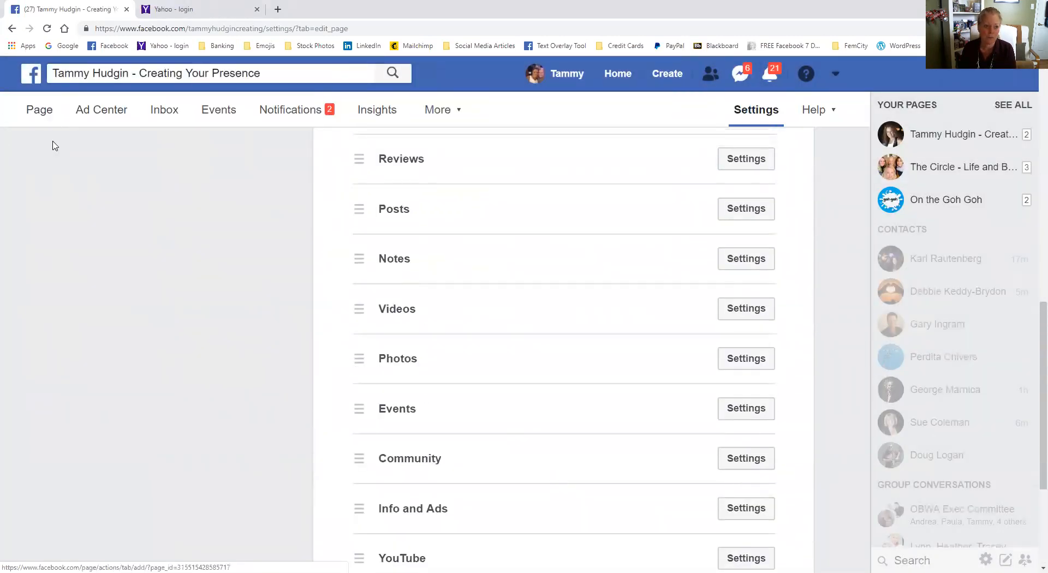
- Return to the business page and browse the existing notes in its Notes section
left_click(43, 113)
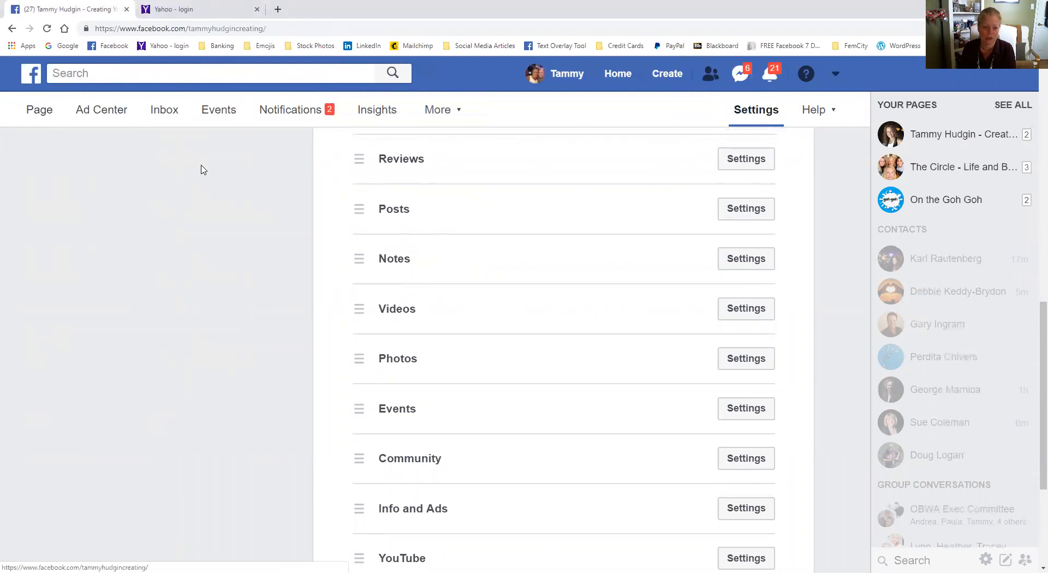
scroll(90, 386, "down", 5)
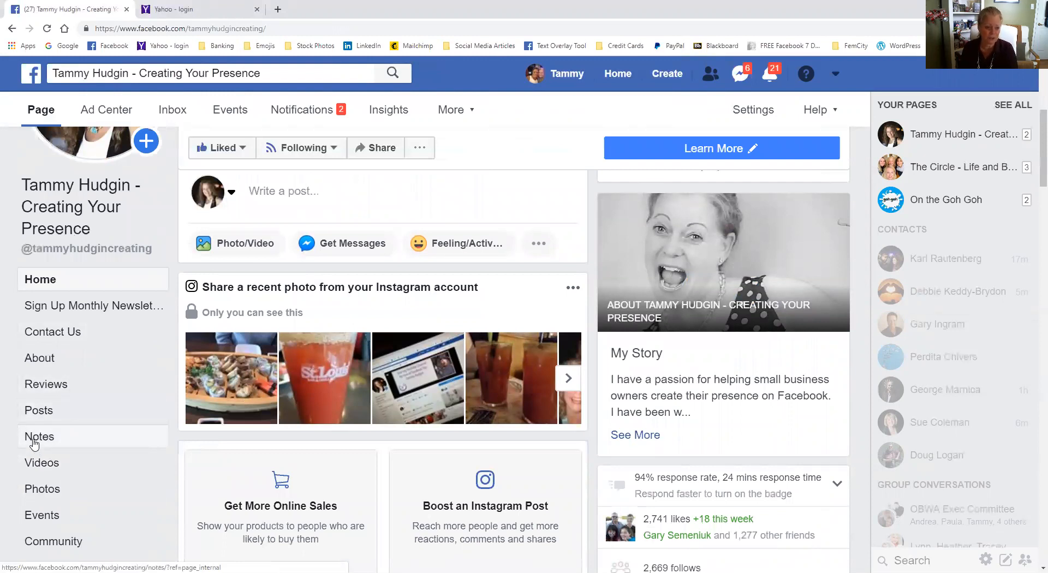
left_click(34, 445)
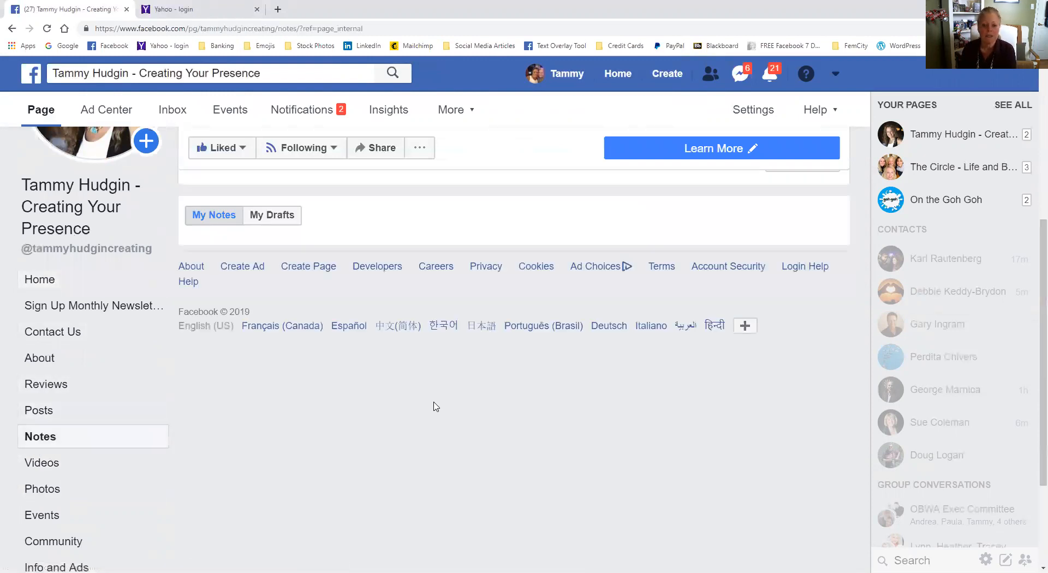
scroll(584, 445, "down", 1)
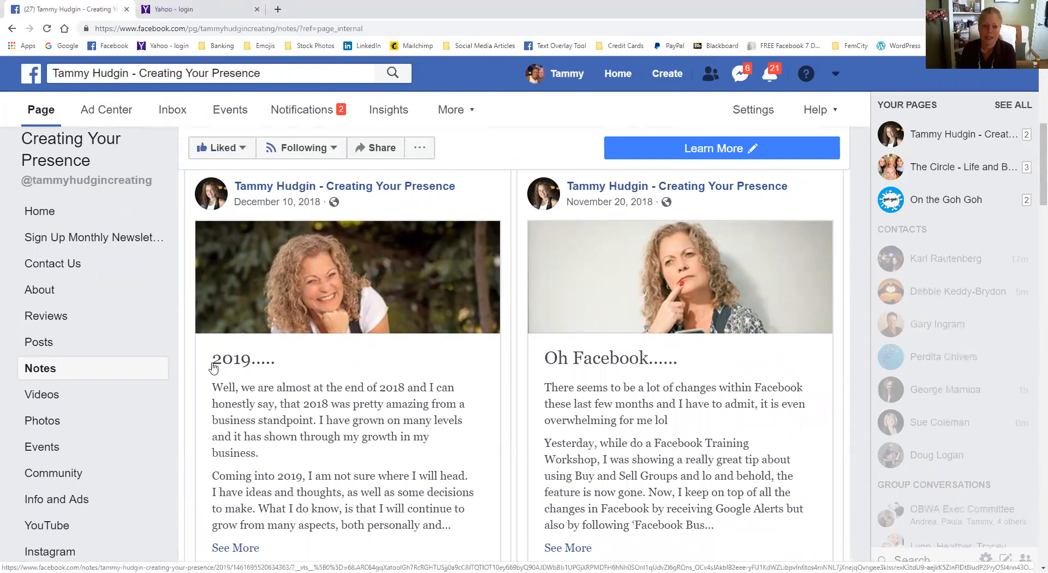
scroll(295, 389, "down", 2)
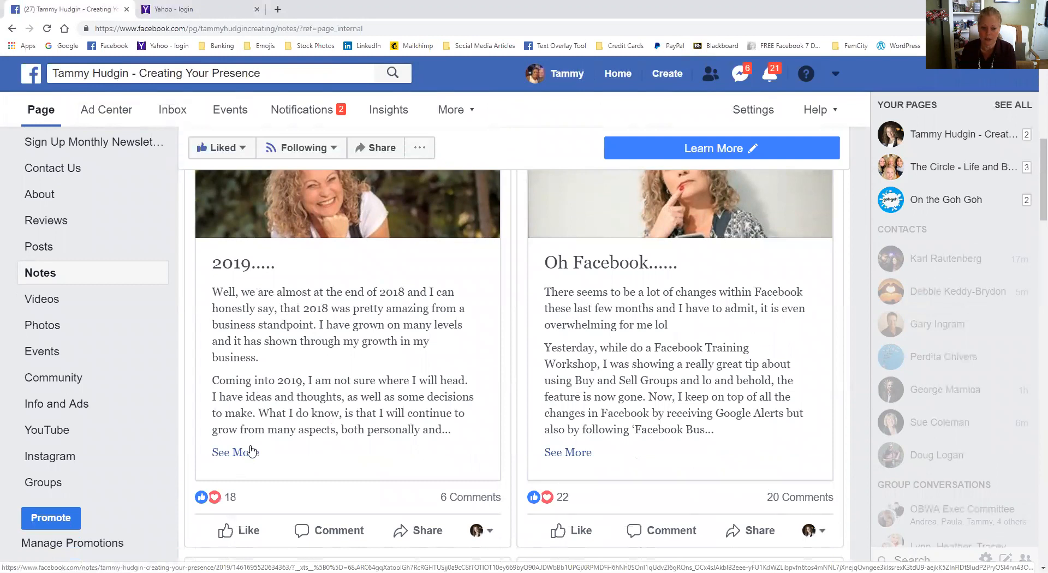
- Open the "2019....." note, read through it from cover photo to end, and close it
left_click(450, 426)
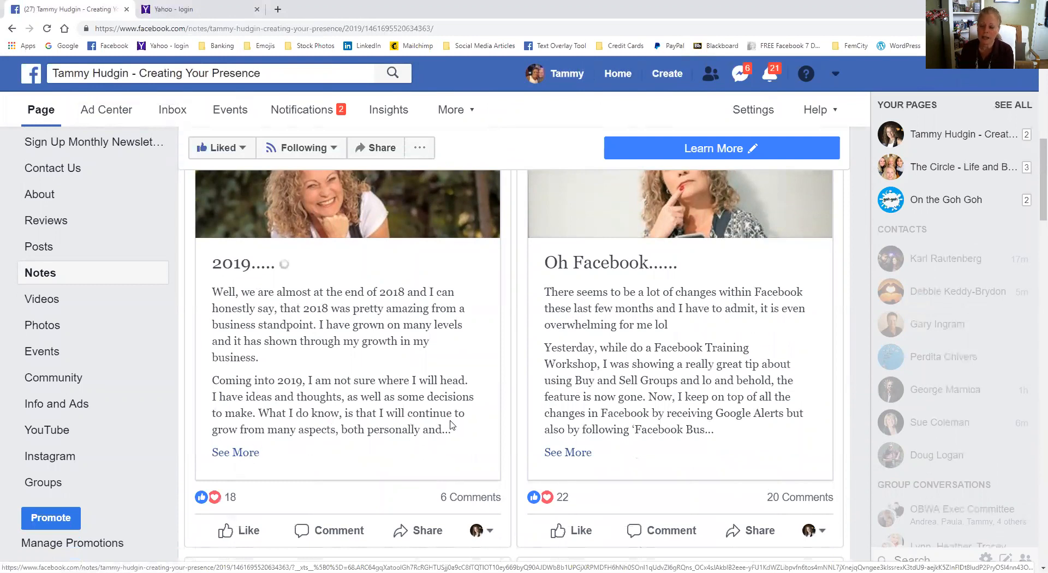
scroll(522, 448, "down", 8)
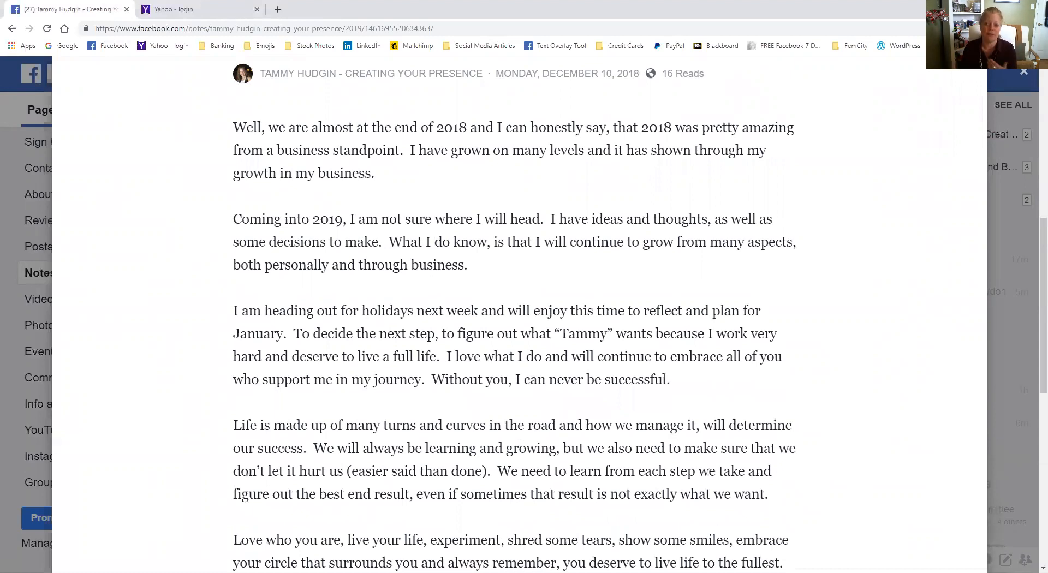
scroll(476, 373, "down", 8)
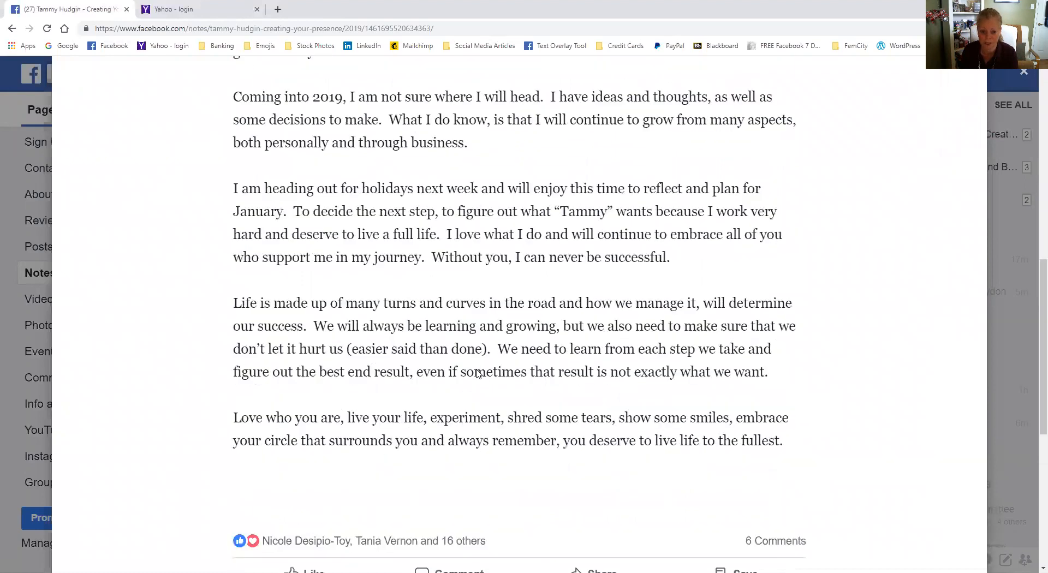
scroll(478, 373, "up", 10)
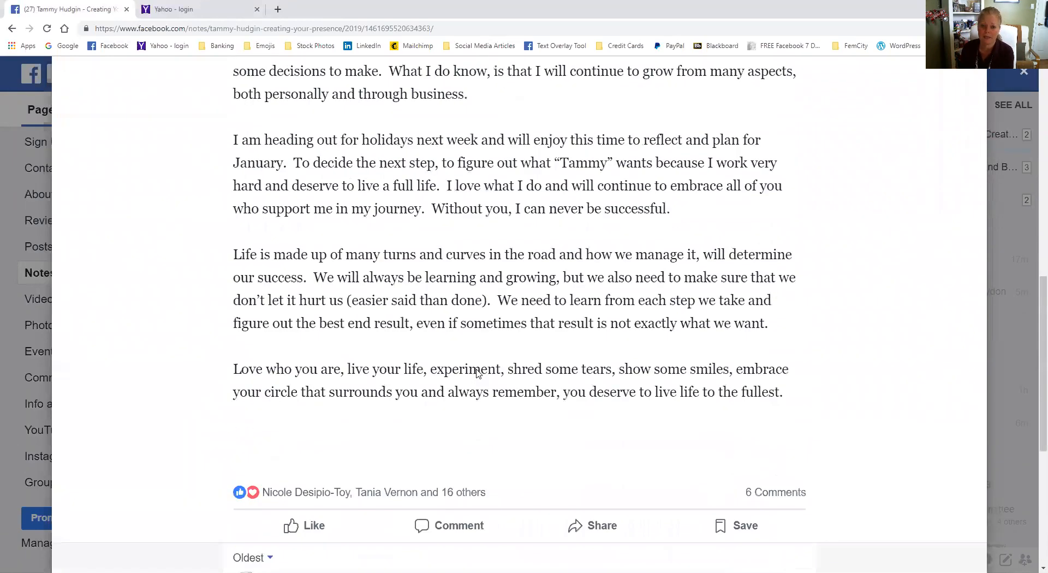
scroll(477, 375, "up", 2)
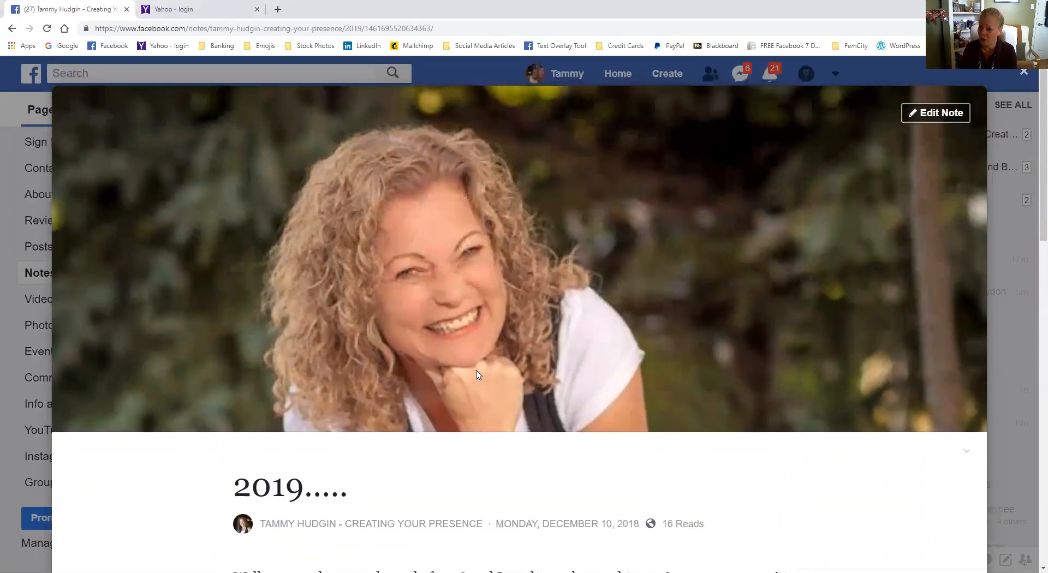
left_click(905, 73)
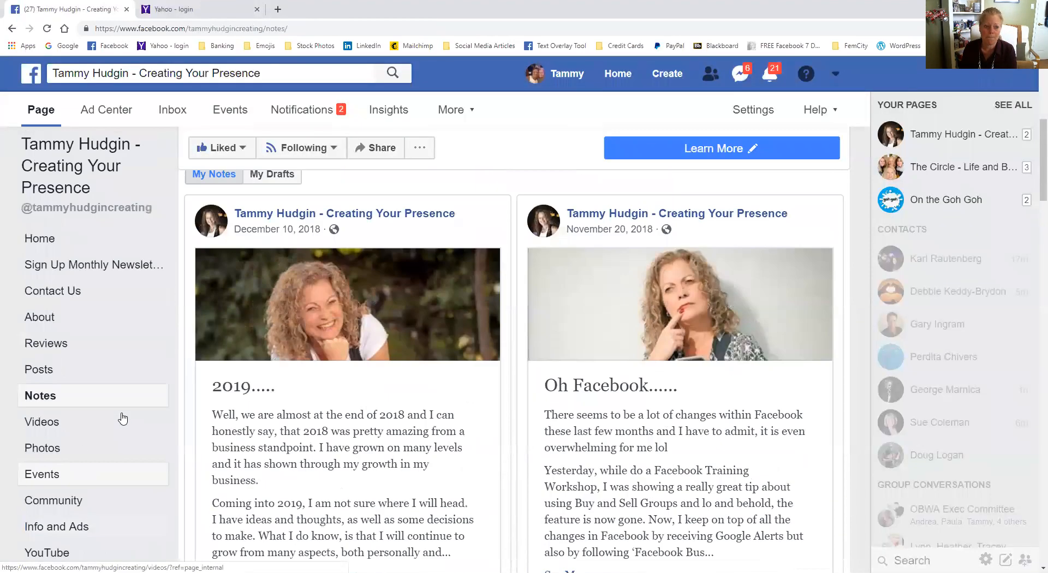
- Go back to the page's home and start a new note from the expanded post options
left_click(30, 238)
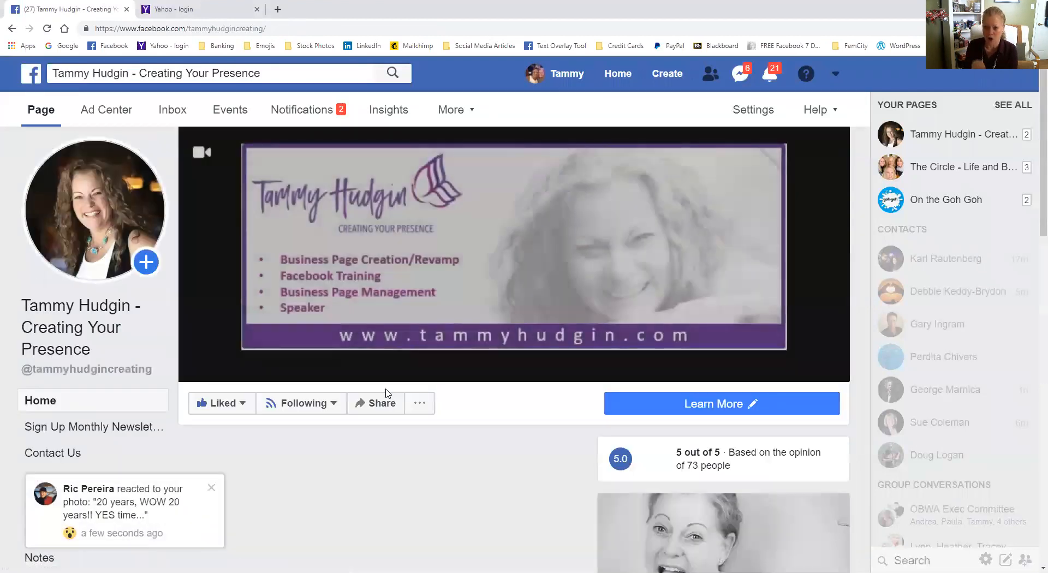
scroll(483, 430, "down", 2)
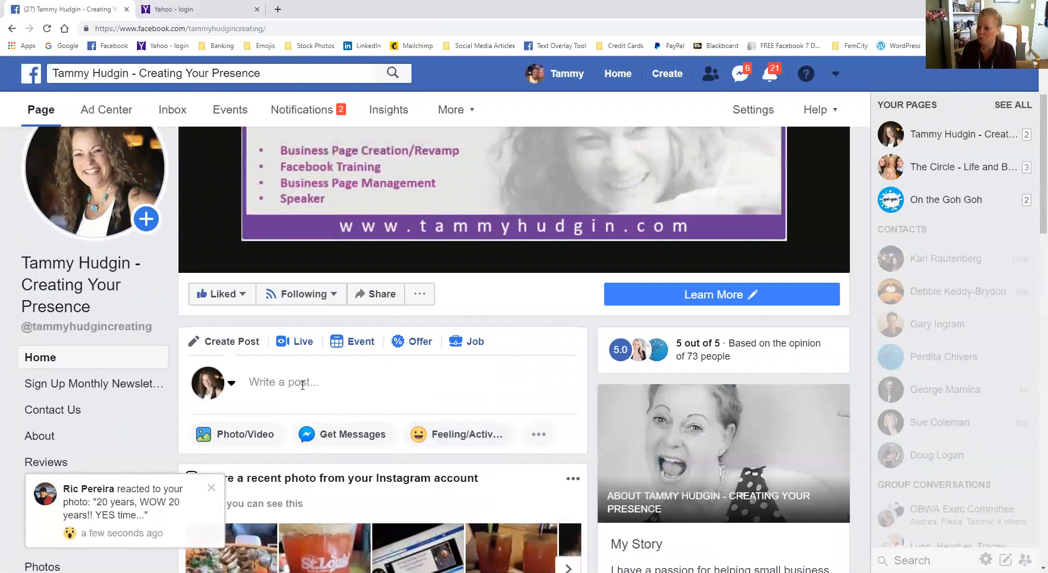
scroll(490, 351, "down", 2)
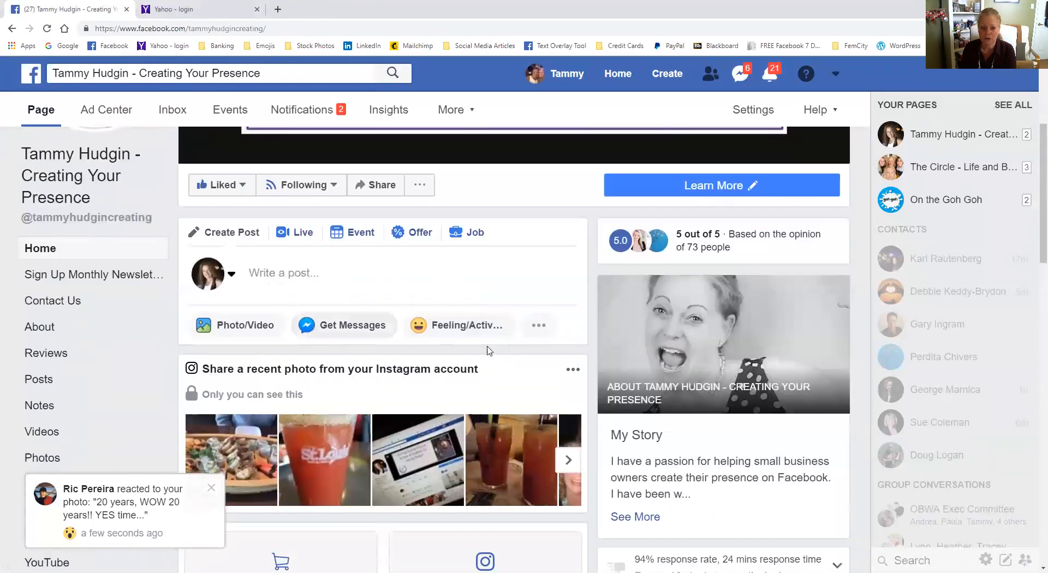
left_click(539, 325)
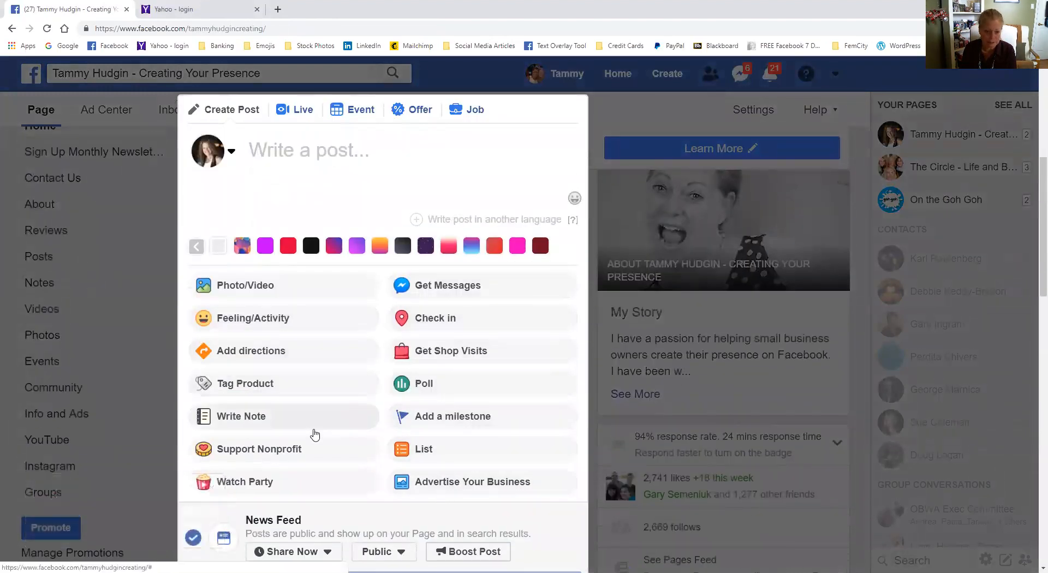
left_click(240, 420)
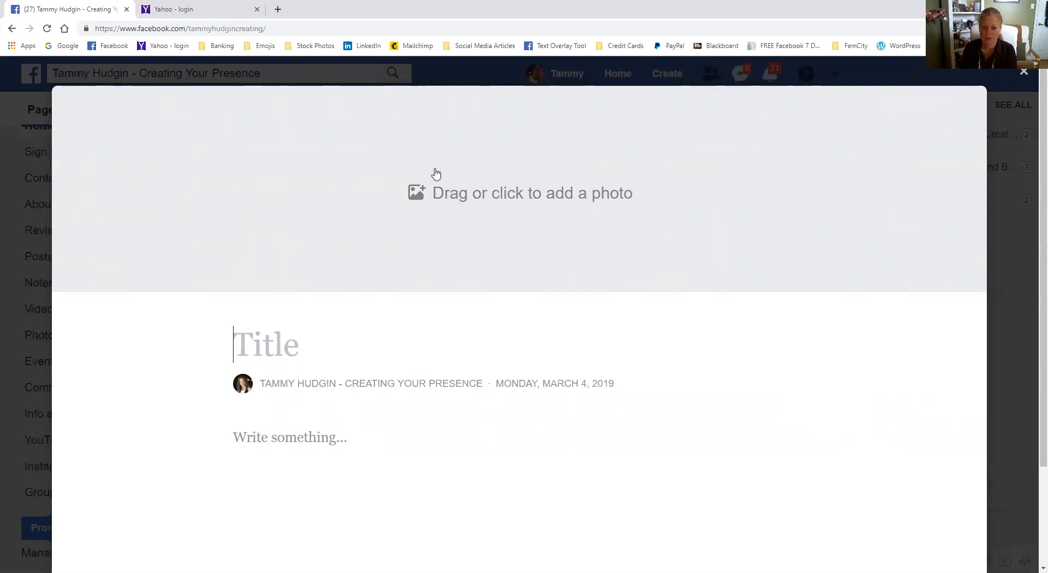
- Add the existing "Happy Family Day" picture as the note's cover photo and position it to show its heading and the faces
left_click(483, 202)
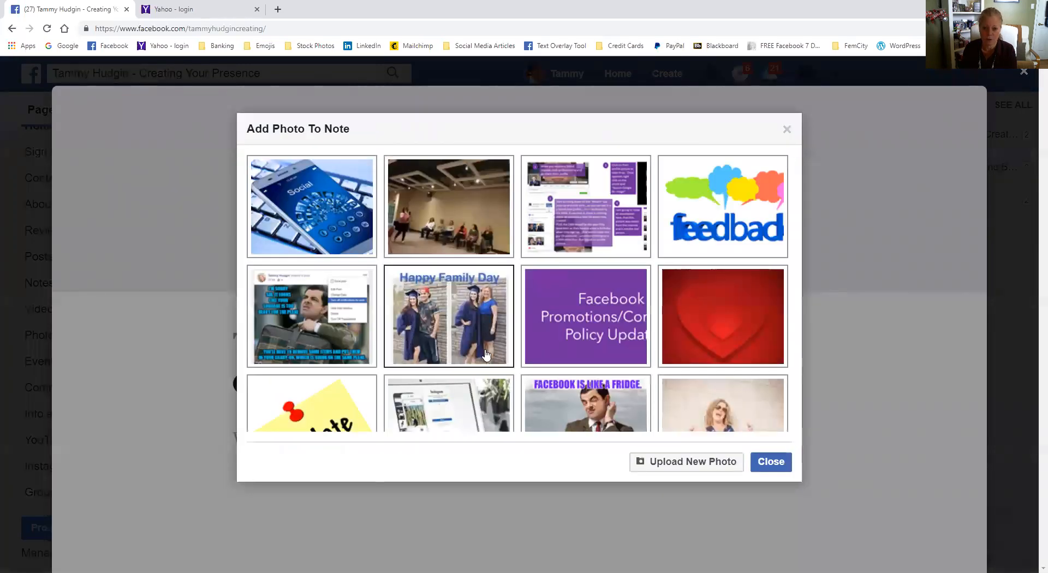
left_click(465, 335)
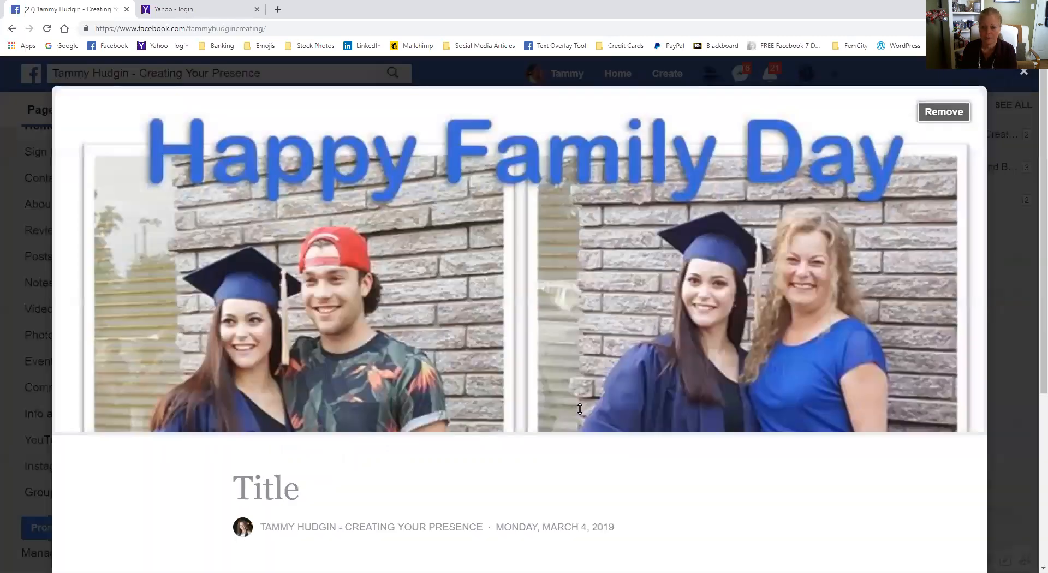
left_click_drag(521, 317, 529, 378)
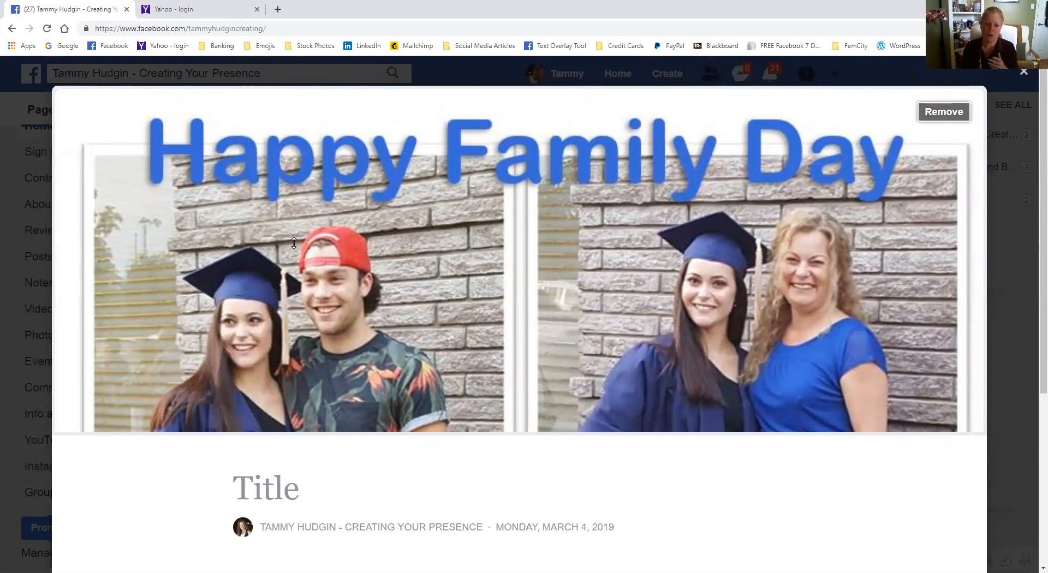
scroll(421, 307, "down", 5)
scroll(421, 307, "up", 5)
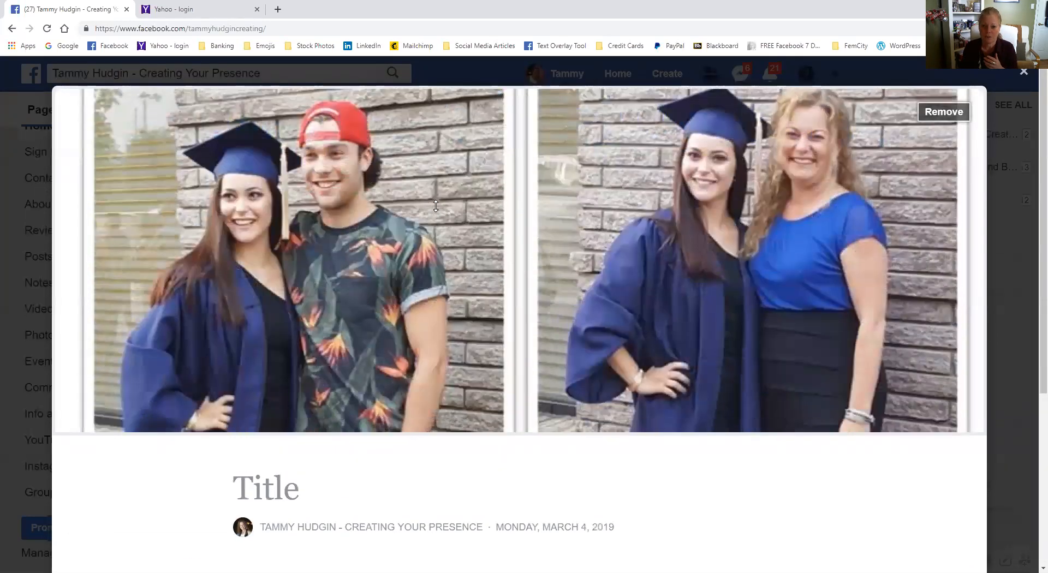
left_click_drag(435, 205, 478, 169)
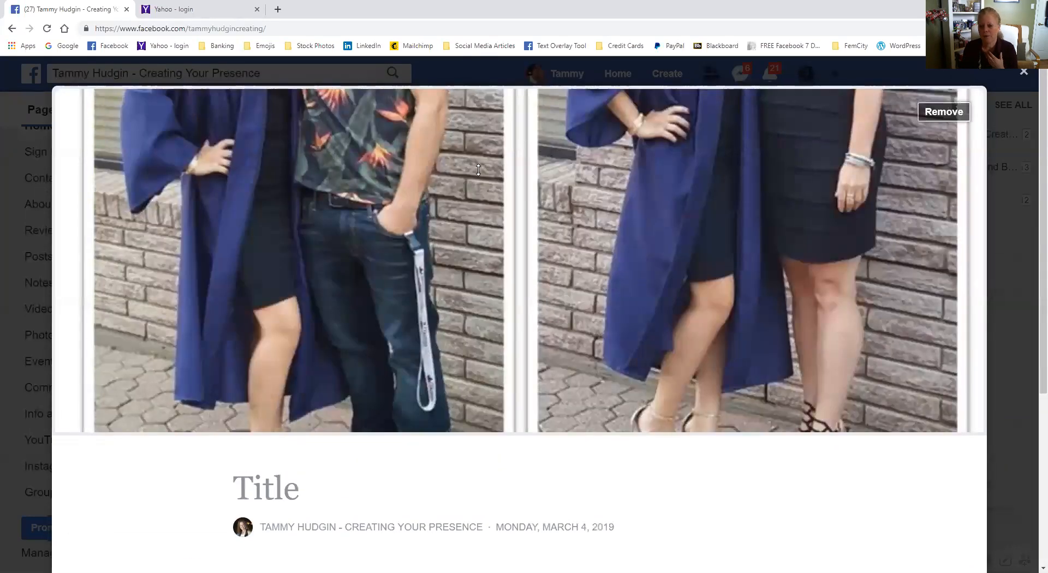
left_click_drag(416, 242, 426, 306)
left_click_drag(435, 384, 439, 412)
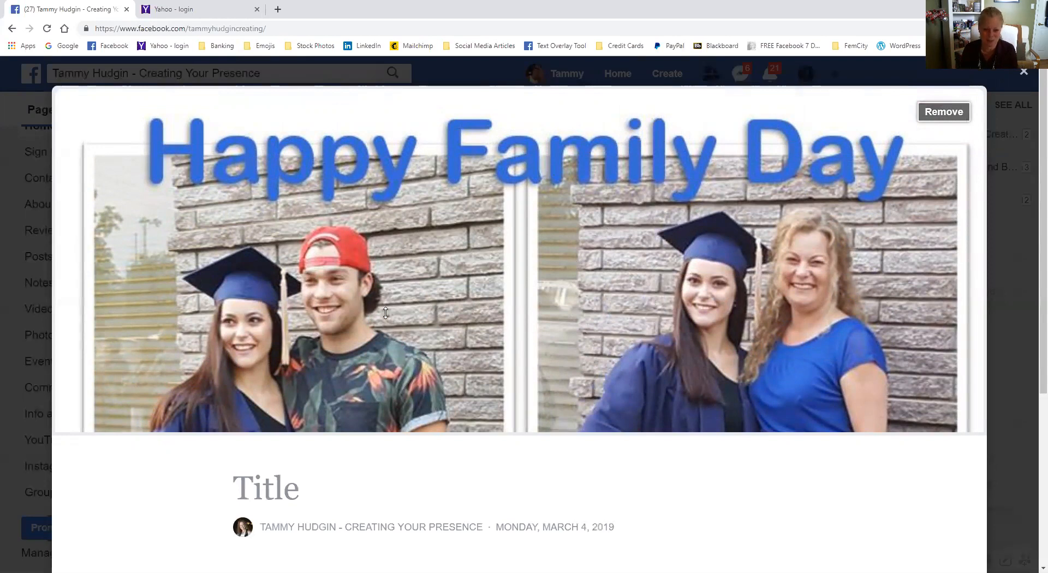
- Enter "Testing" as the title of the new note
scroll(483, 253, "down", 3)
left_click(617, 314)
type("Testing")
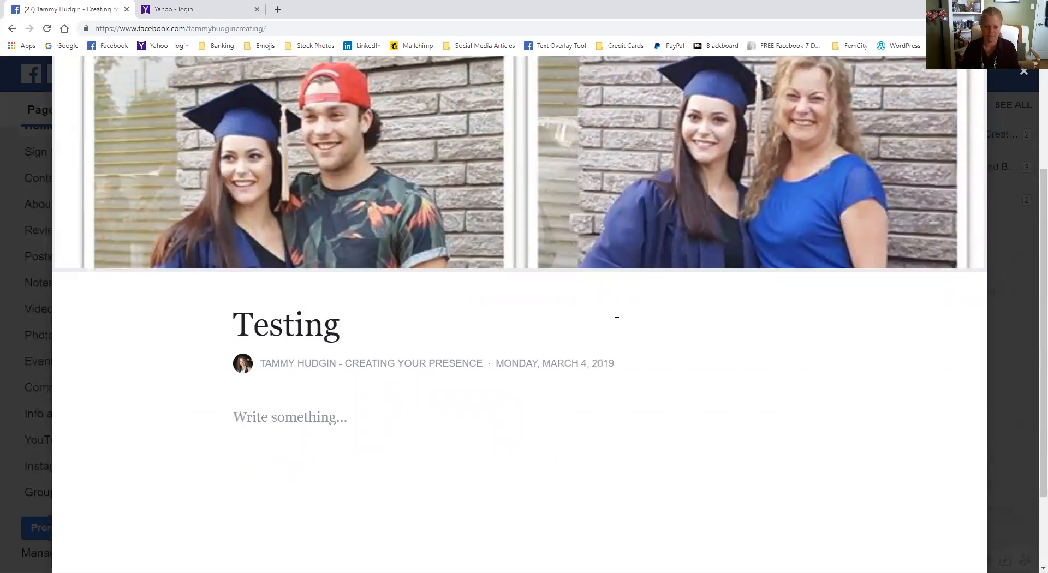
- Look over the paragraph formatting options for the note's body and enter "Testing" as its text
scroll(546, 317, "down", 2)
left_click(335, 313)
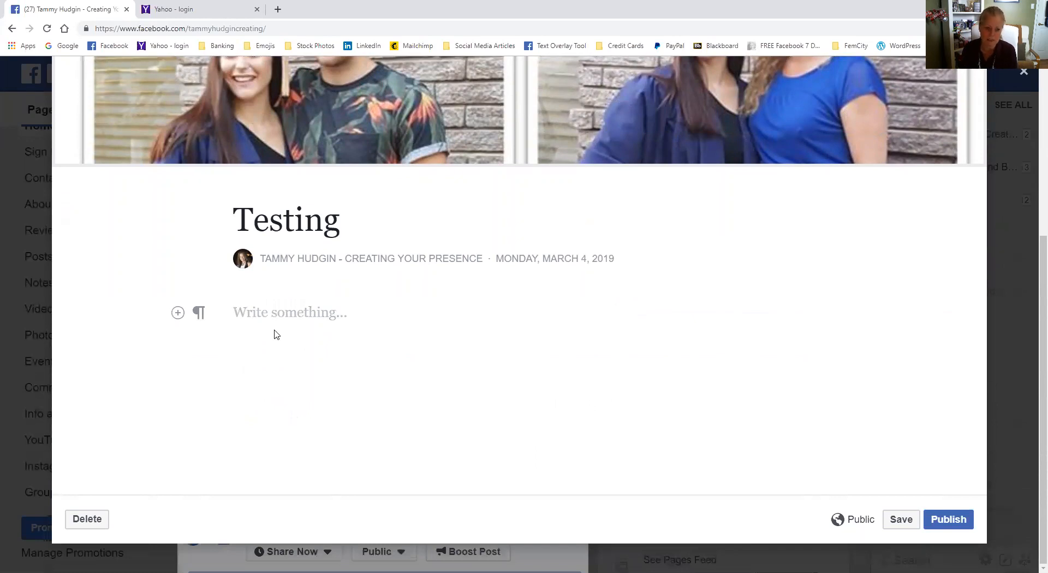
left_click(199, 316)
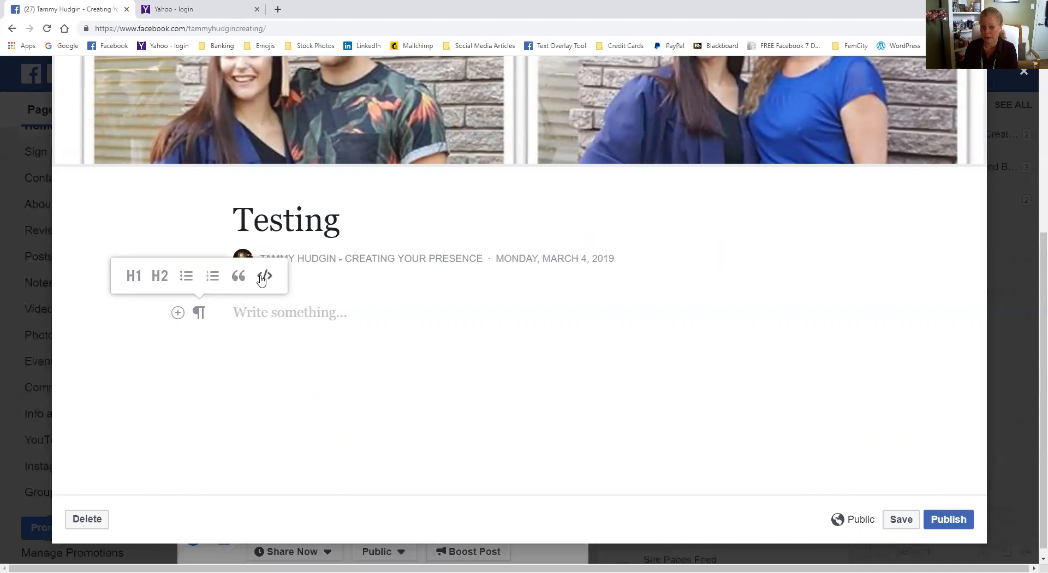
left_click(248, 312)
type("Testing")
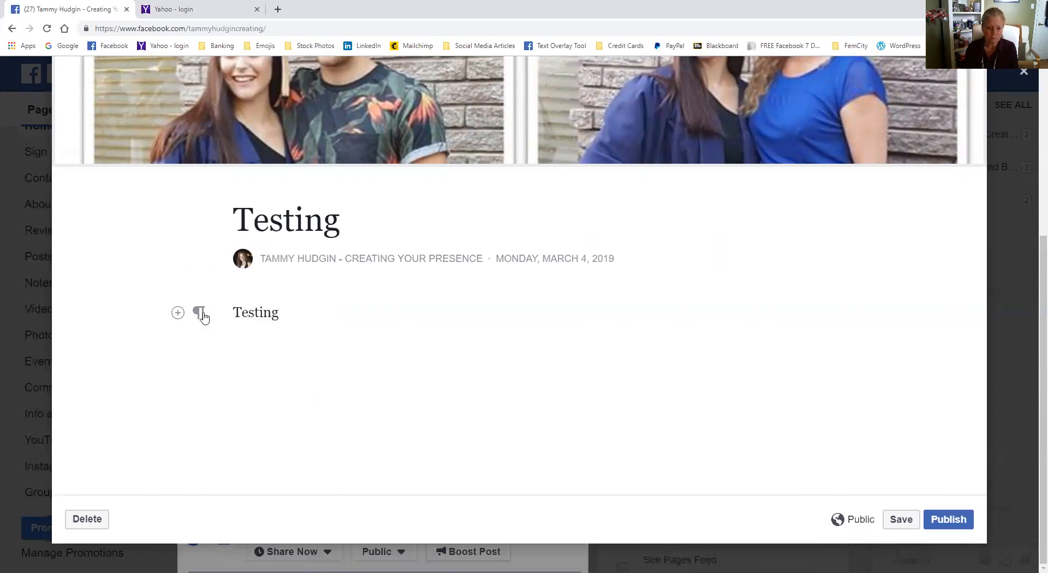
- Format the note's body text as an H2 heading and add a second line reading "Testing" formatted as H1
left_click(201, 316)
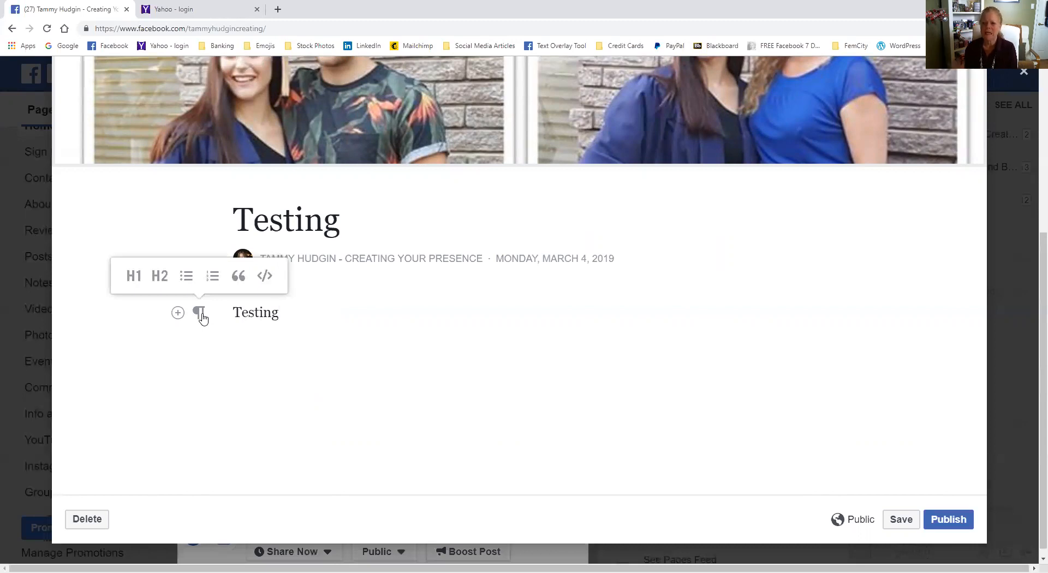
left_click(160, 277)
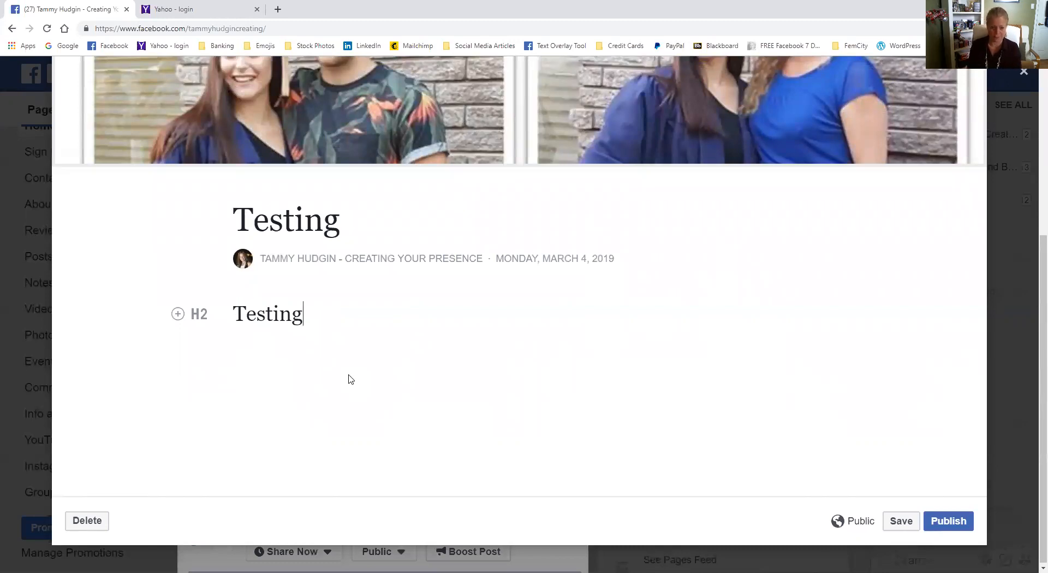
key("Return")
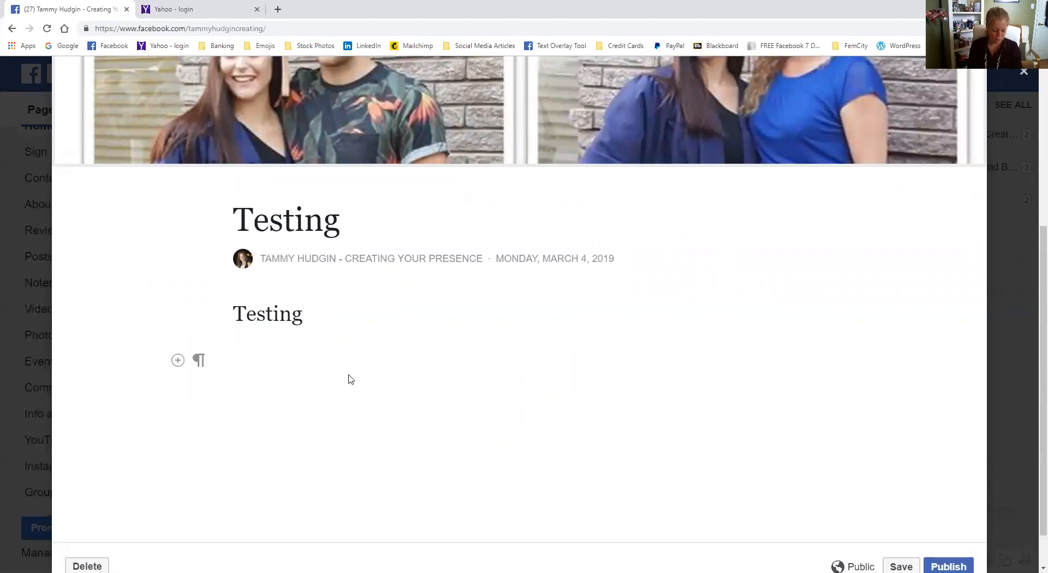
type("Tet")
key("BackSpace")
key("BackSpace")
type("esting")
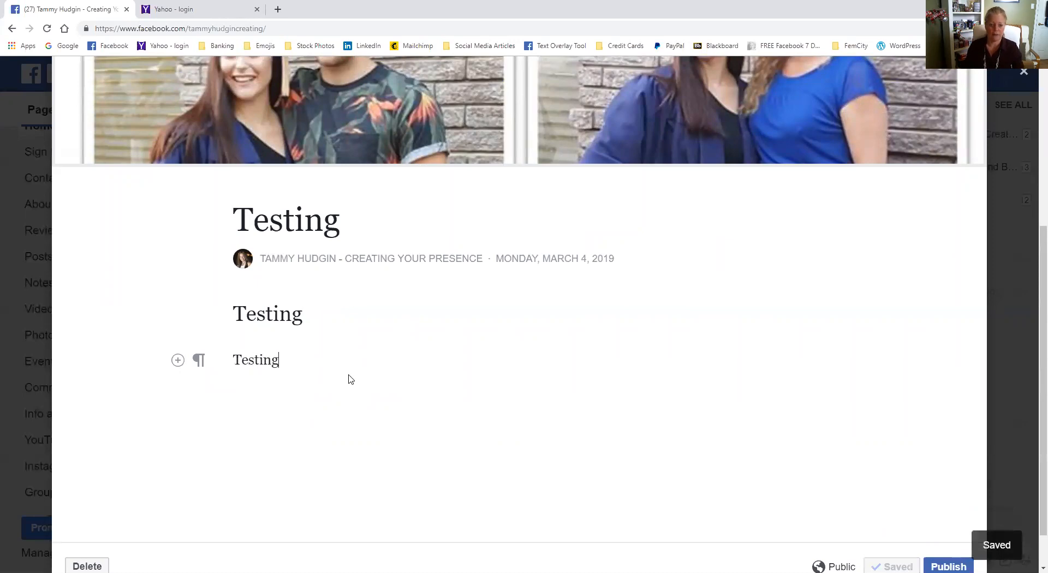
left_click(198, 361)
left_click(133, 323)
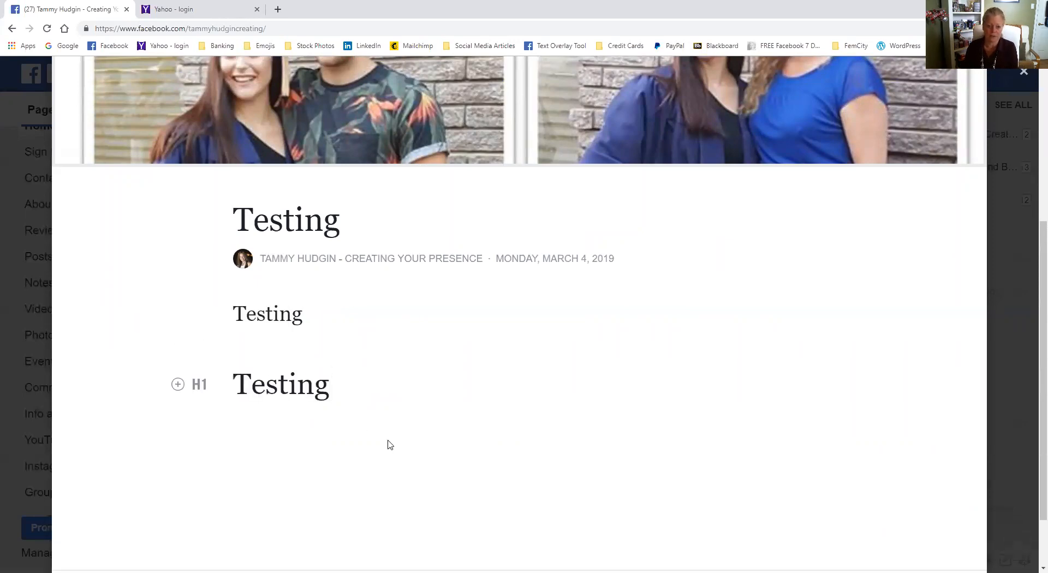
- Add a plain paragraph below the H1 heading with the page owner's full name followed by "was here"
key("Return")
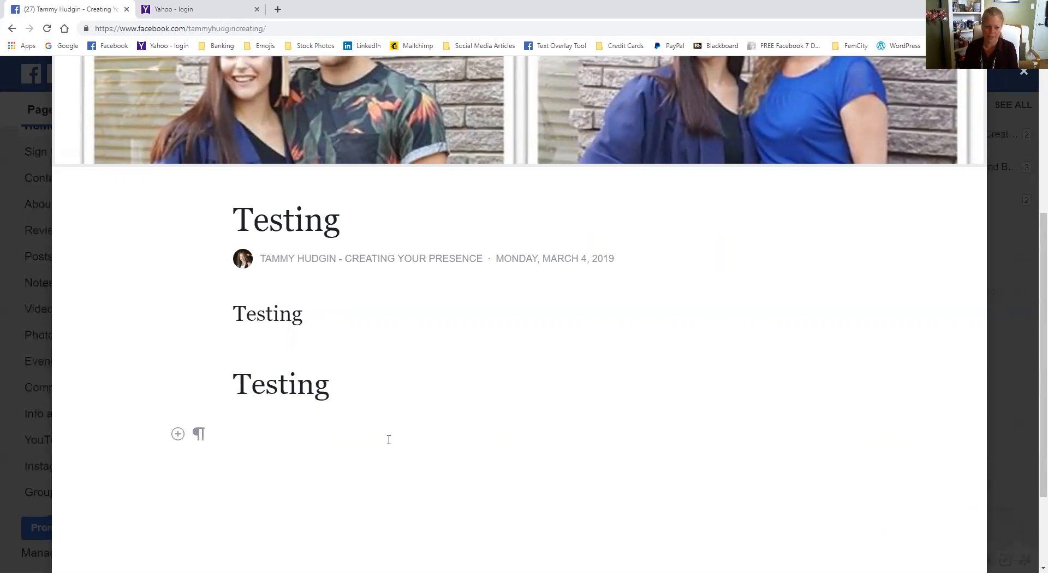
scroll(388, 441, "down", 2)
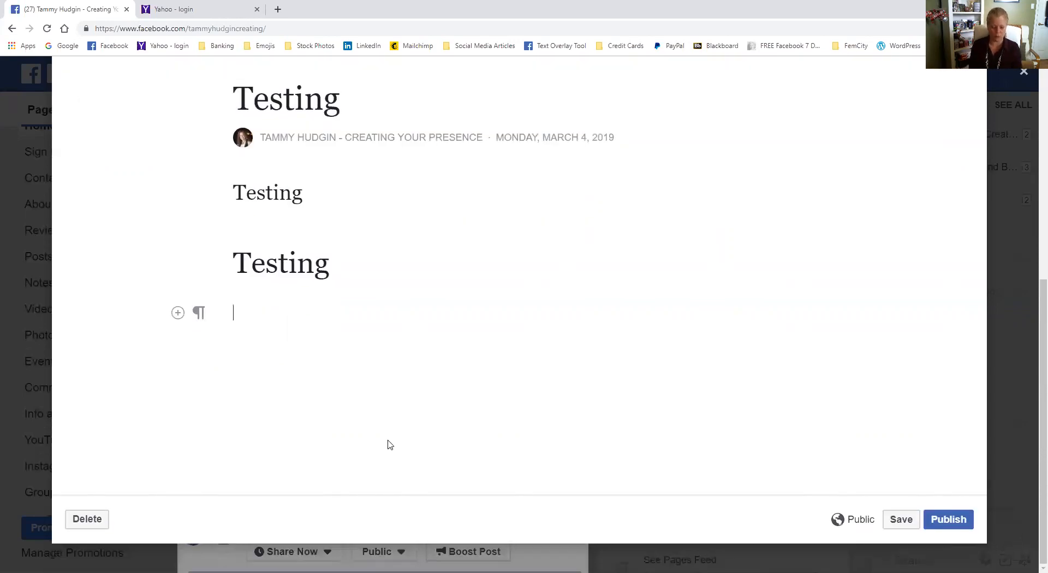
type("Tammy Hudgin")
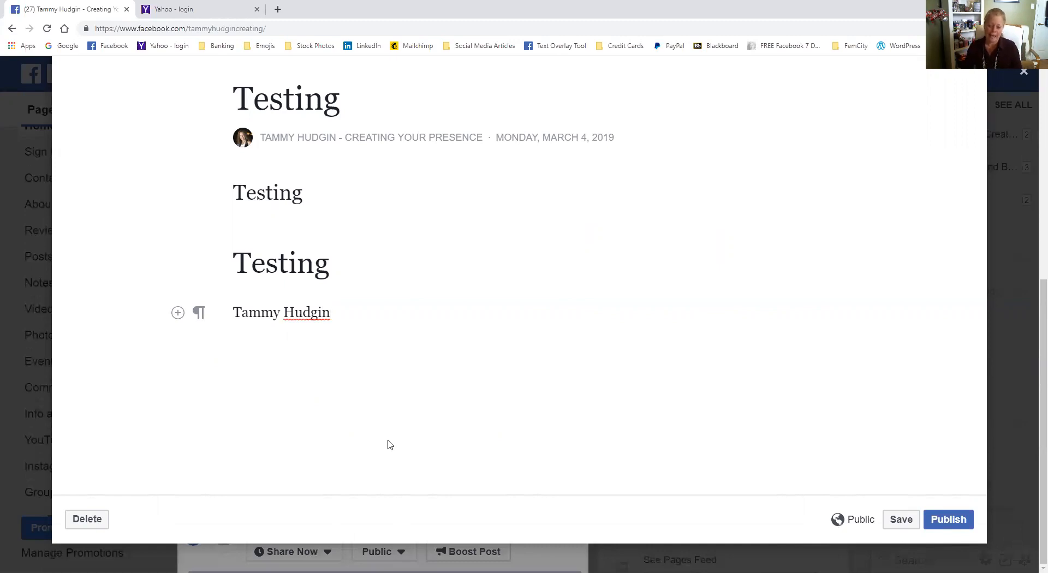
type("was here")
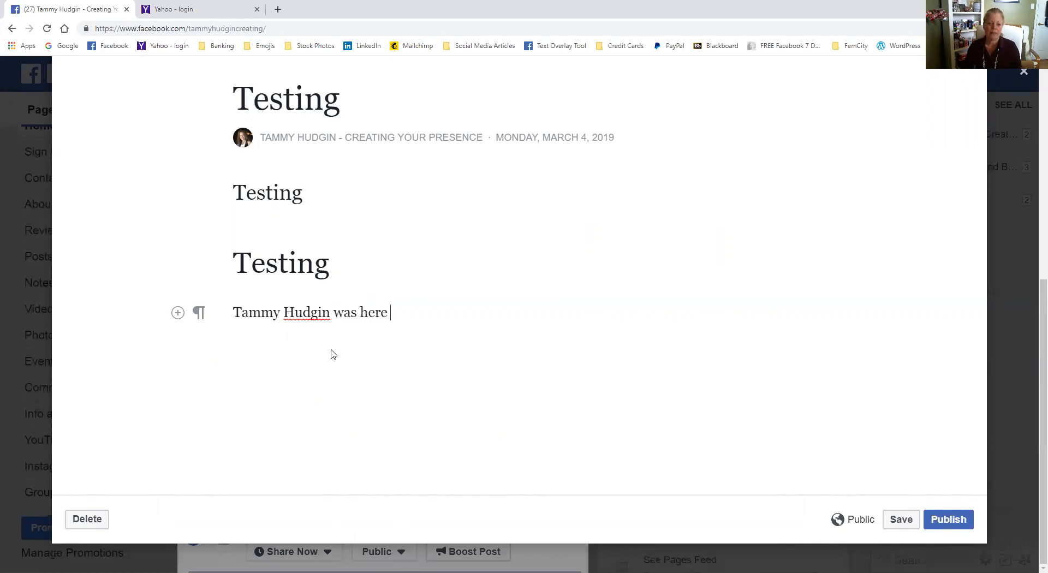
- Make the full name in the "was here" paragraph bold and italic
left_click_drag(235, 313, 330, 314)
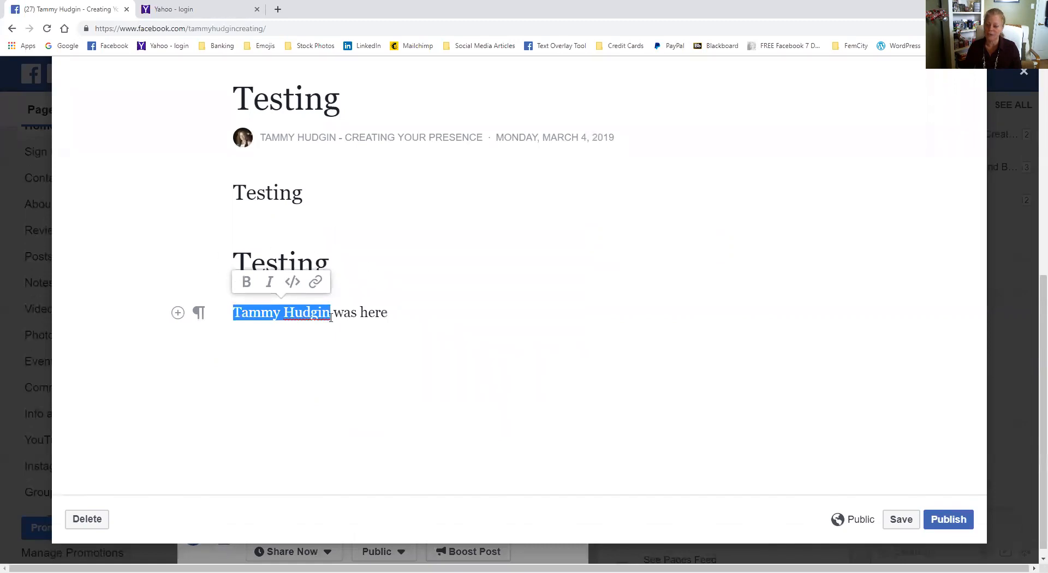
left_click(247, 288)
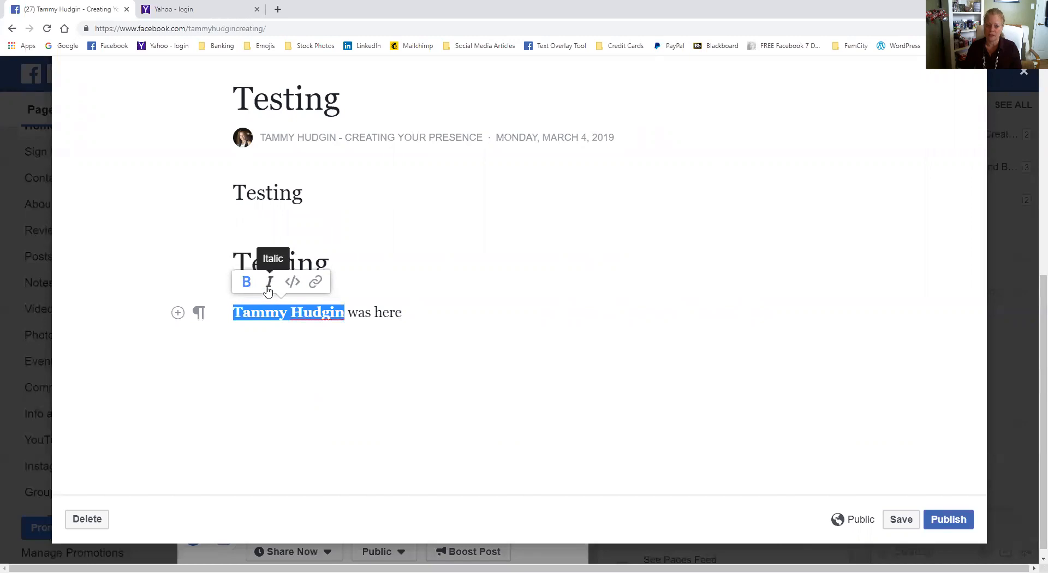
left_click(270, 288)
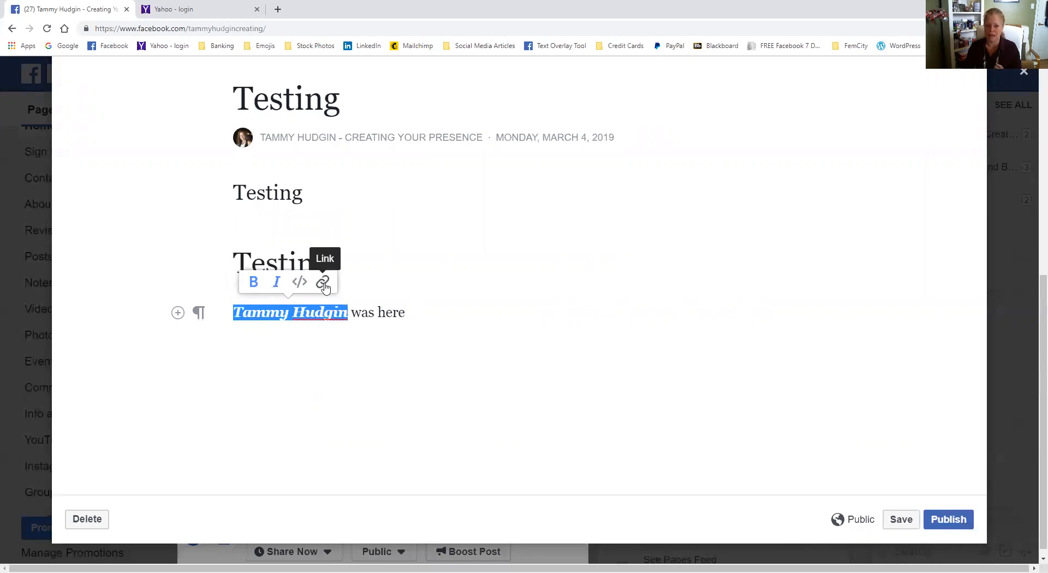
- Add a new paragraph reading "Get your free downloads HERE" below the "was here" line
left_click(539, 346)
key("Return")
type("Fin")
key("BackSpace")
key("BackSpace")
key("BackSpace")
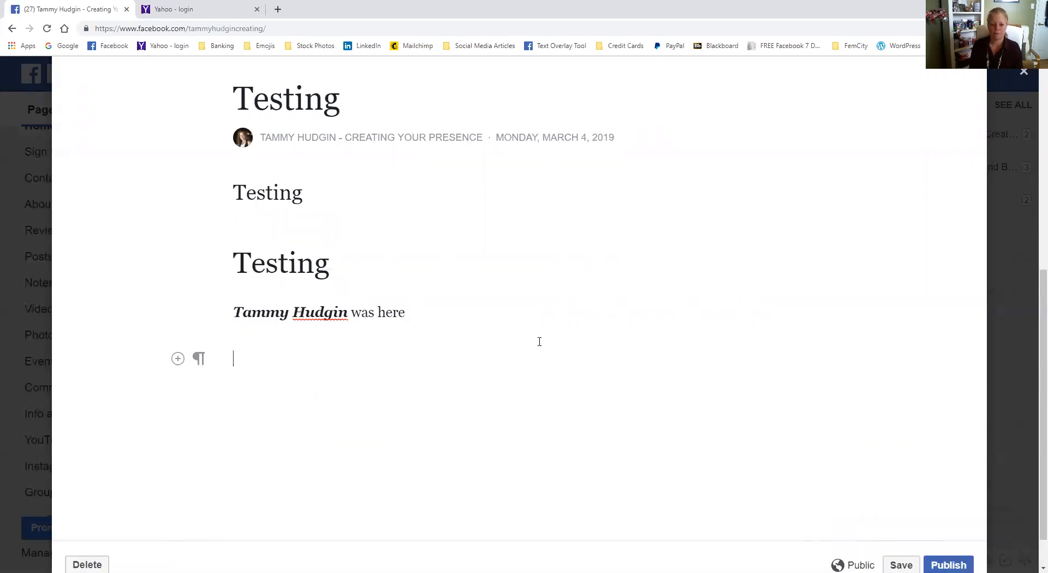
type("Get your free ")
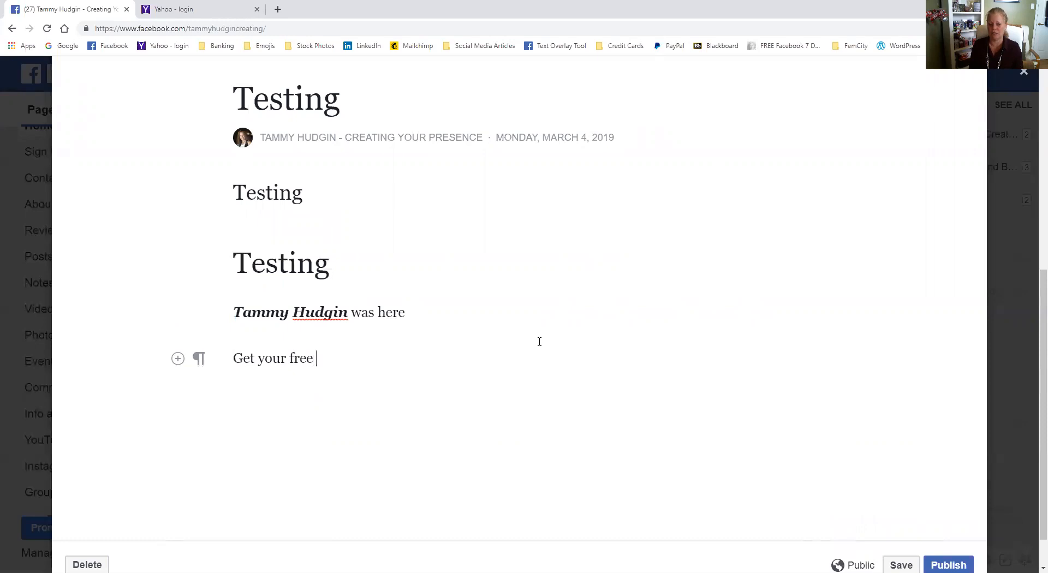
type("downloads HERE")
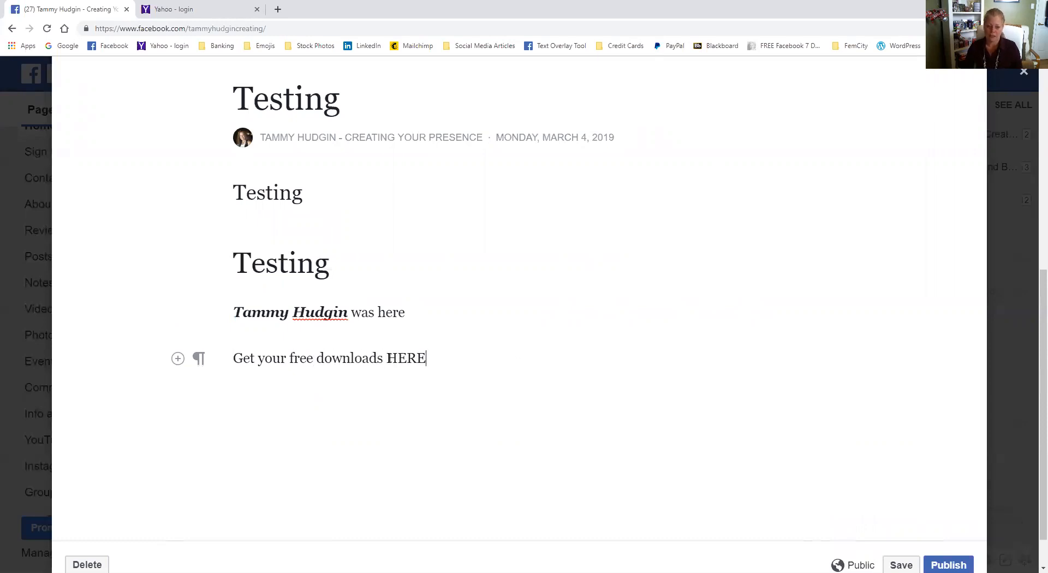
- Link the word "HERE" in the downloads line to the page owner's website and check the link's target
left_click_drag(387, 358, 425, 359)
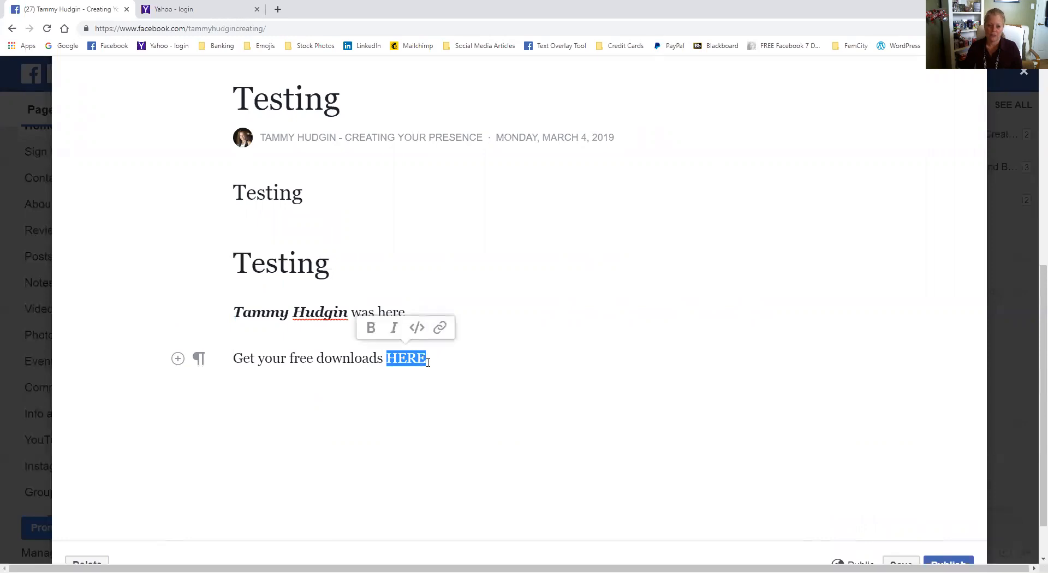
left_click(441, 328)
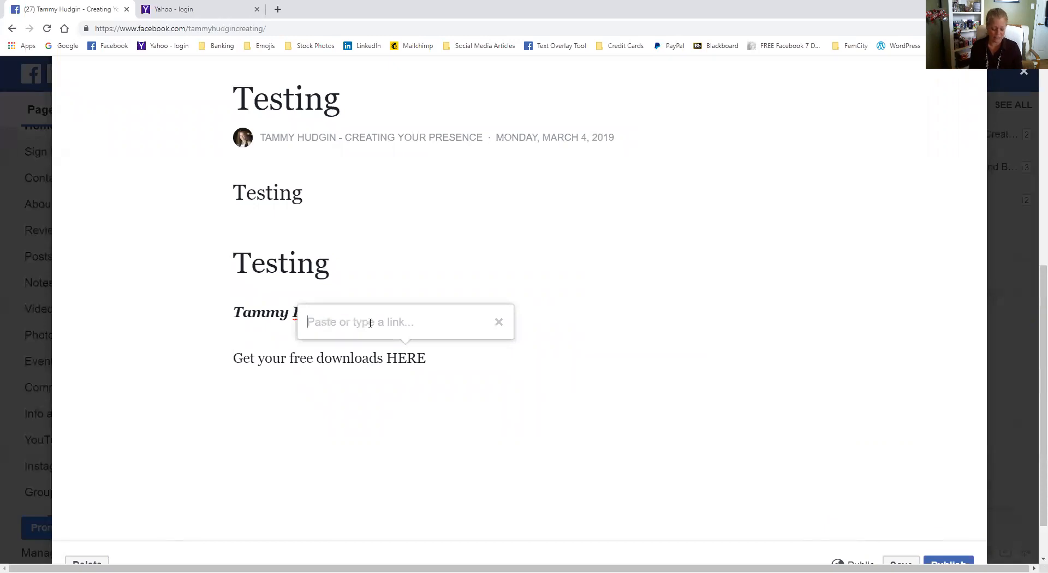
type("www.faceboo")
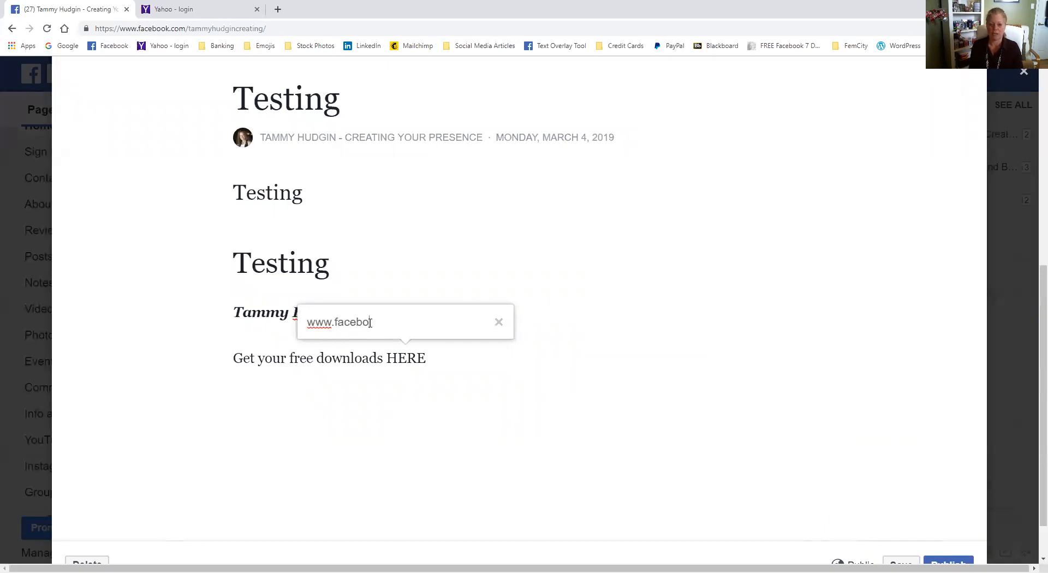
key("BackSpace")
key("BackSpace")
key("BackSpace")
key("BackSpace")
key("BackSpace")
key("BackSpace")
key("BackSpace")
type("tammyhudgin.com")
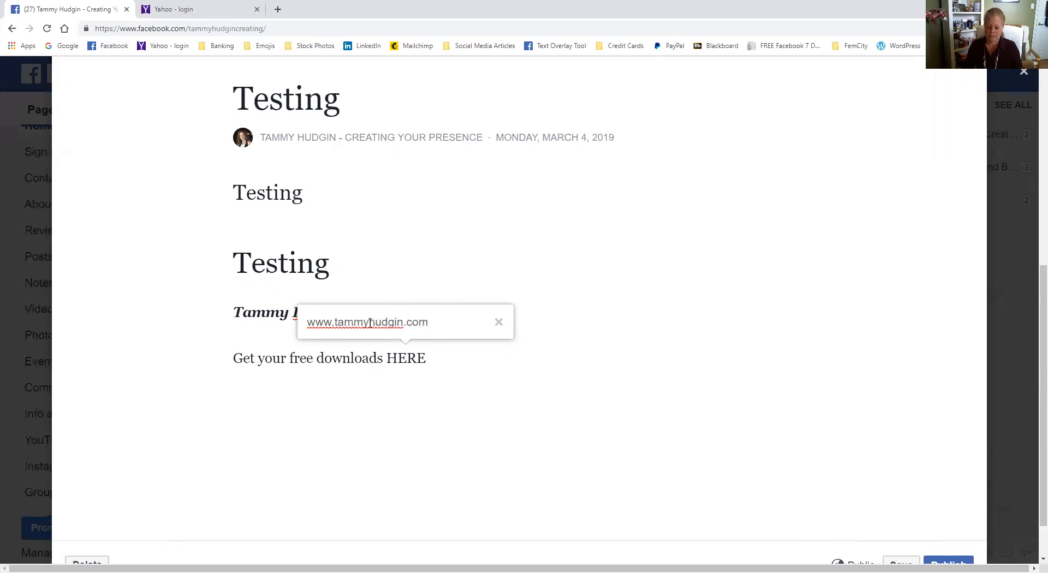
key("Return")
left_click(431, 423)
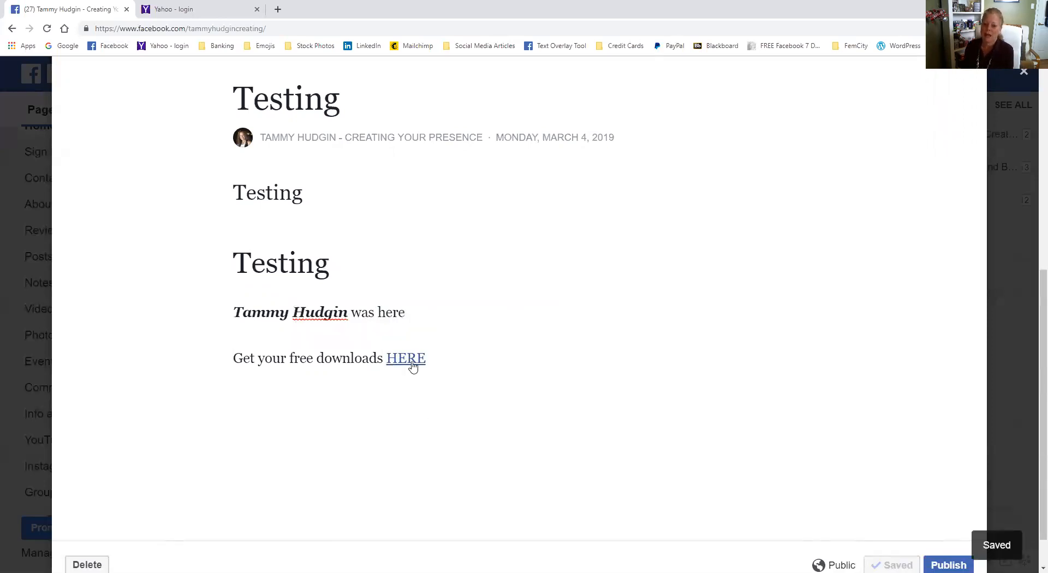
mouse_move(413, 367)
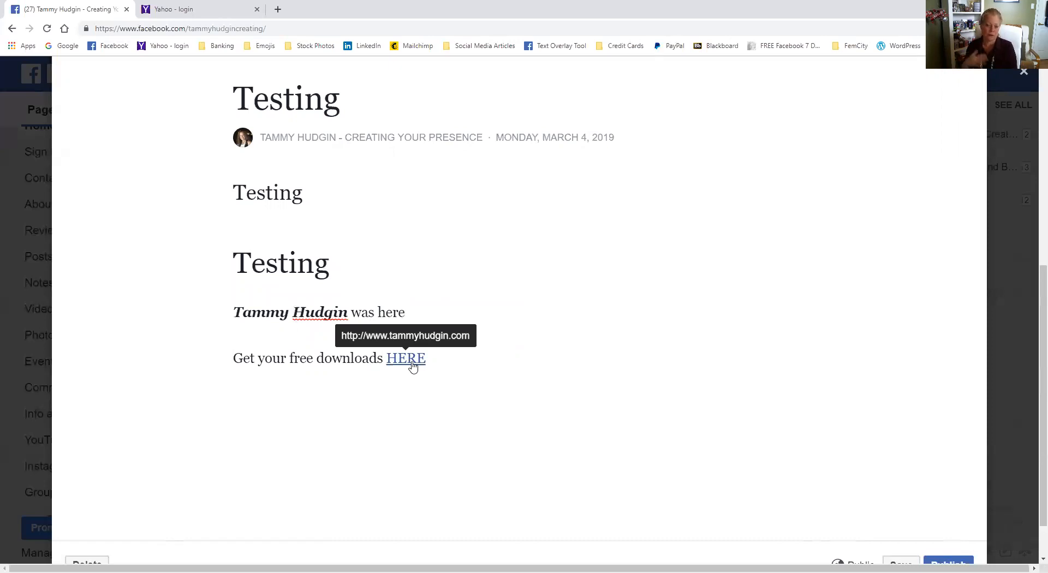
- Insert the existing photo of a smartphone showing "Social" on a new line below the downloads text
left_click(435, 358)
key("Return")
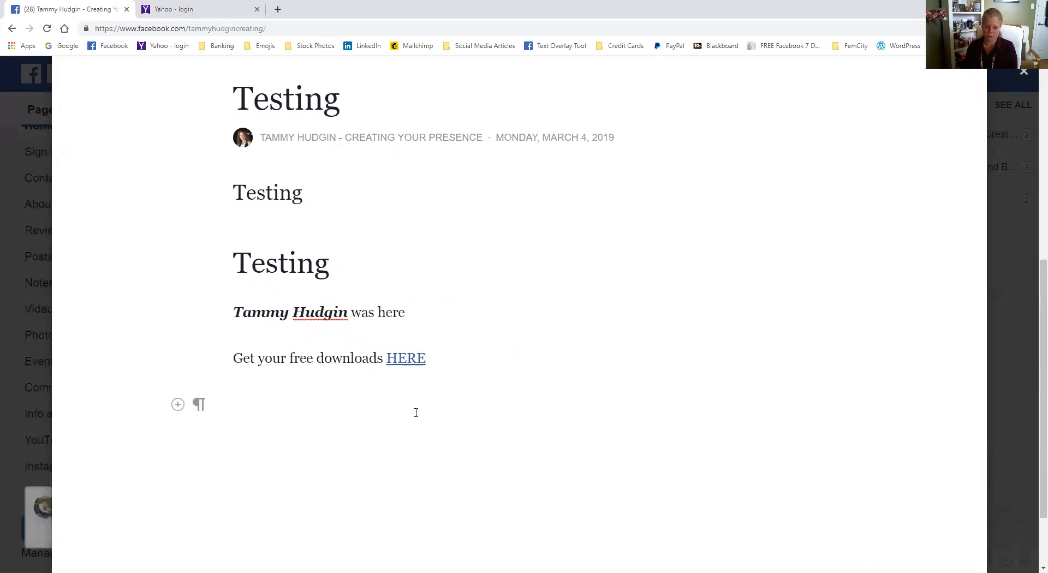
mouse_move(200, 411)
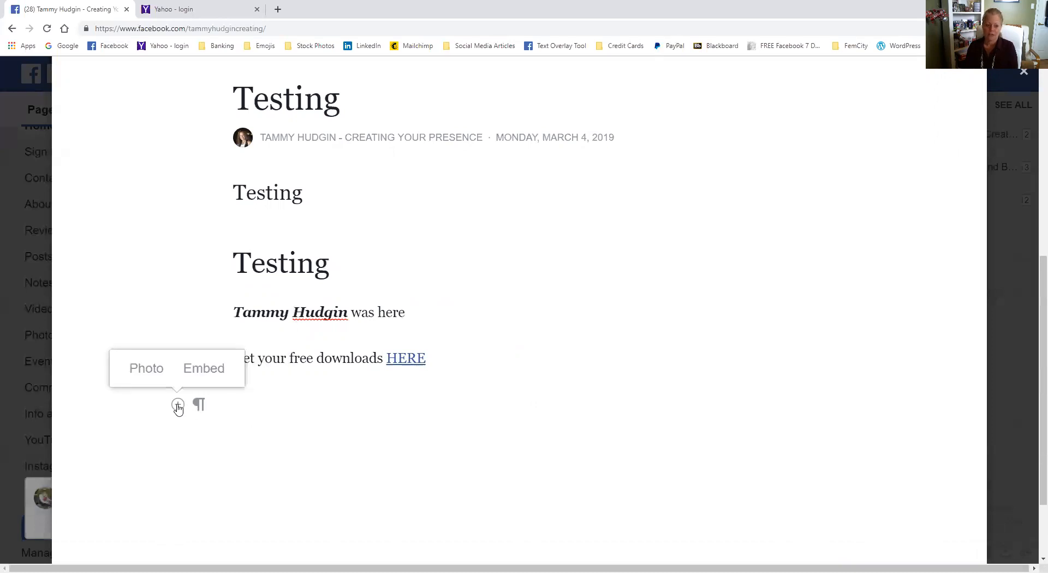
left_click(149, 371)
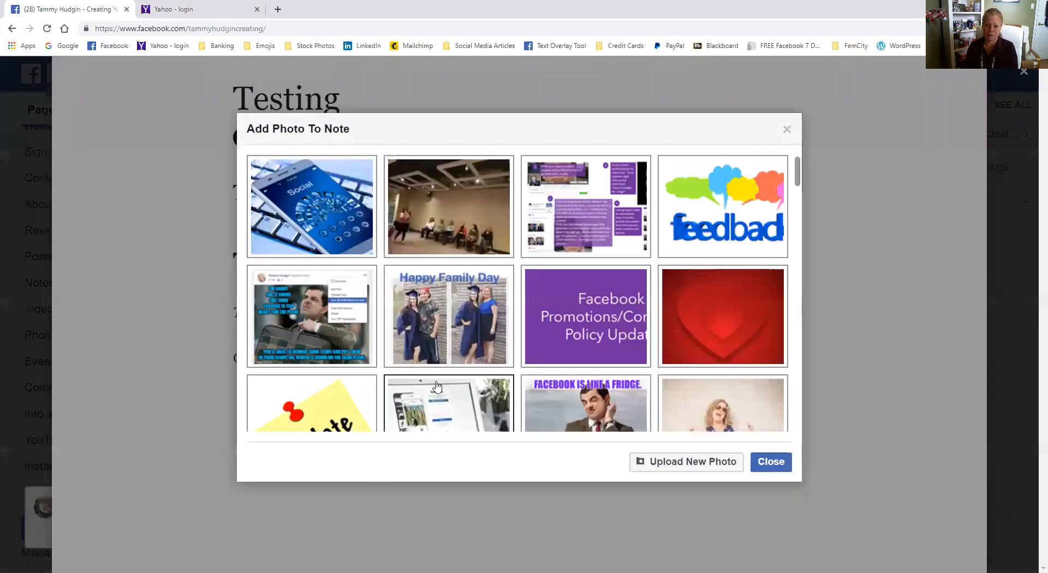
left_click(312, 206)
scroll(656, 464, "down", 5)
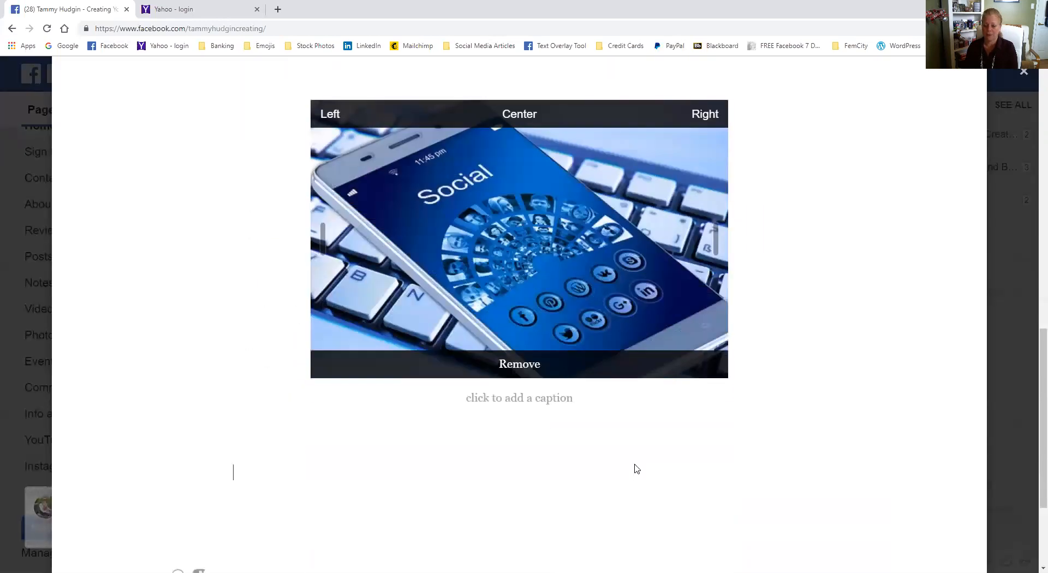
scroll(631, 461, "up", 2)
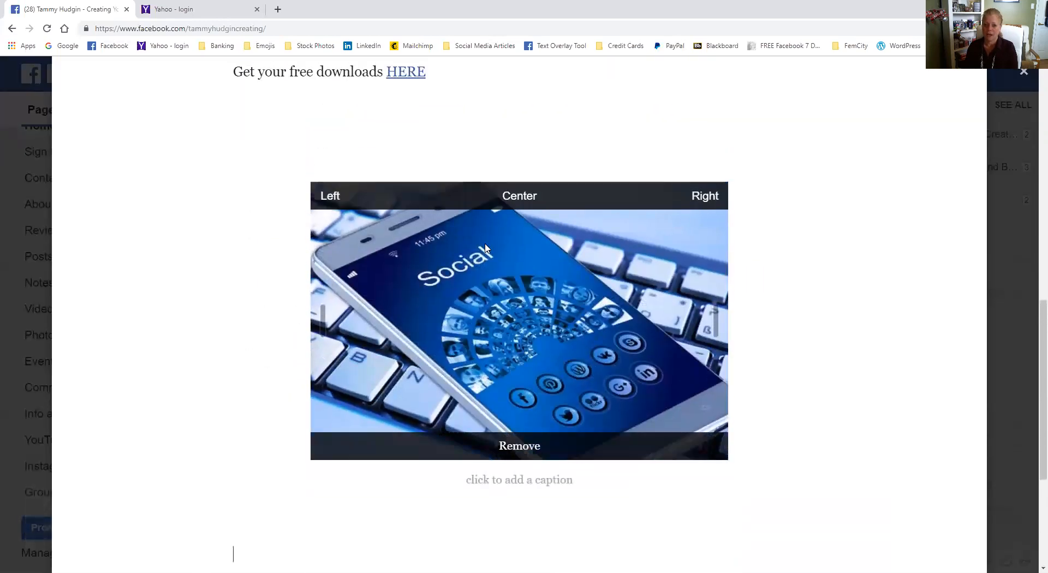
- Try the left and center alignments on the smartphone photo, and align it to the right
left_click(331, 197)
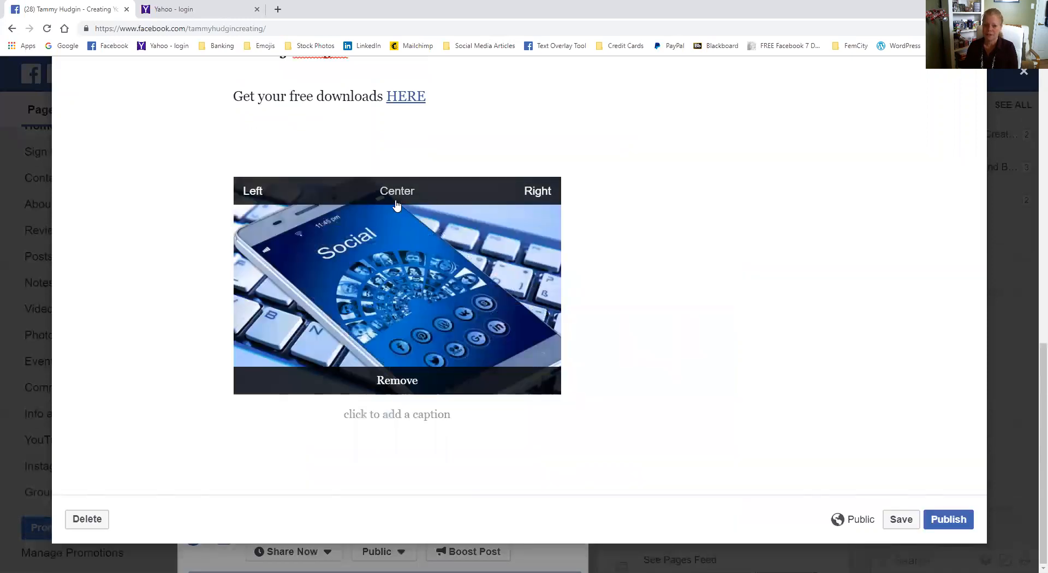
left_click(396, 192)
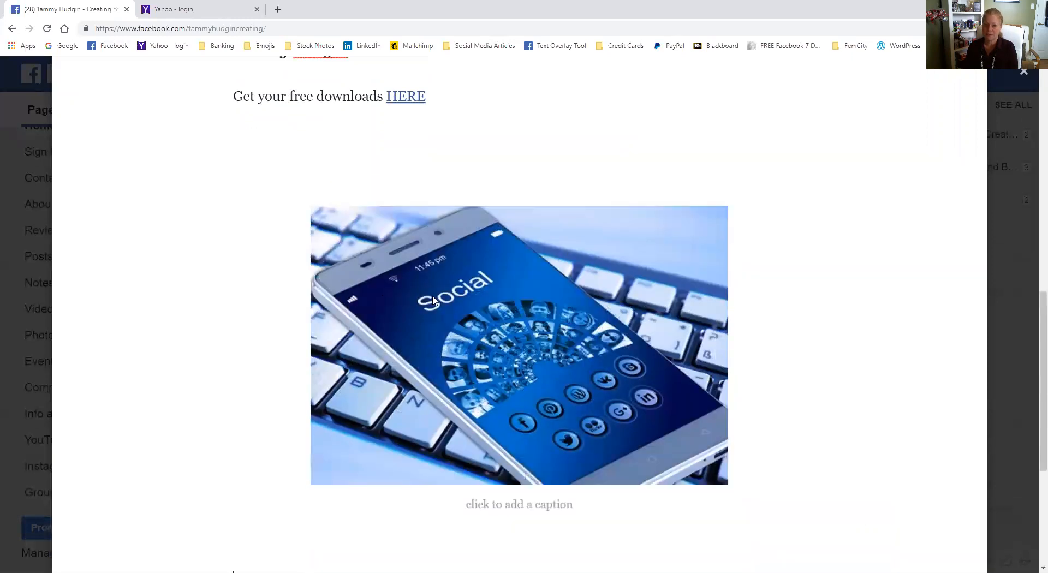
left_click(704, 218)
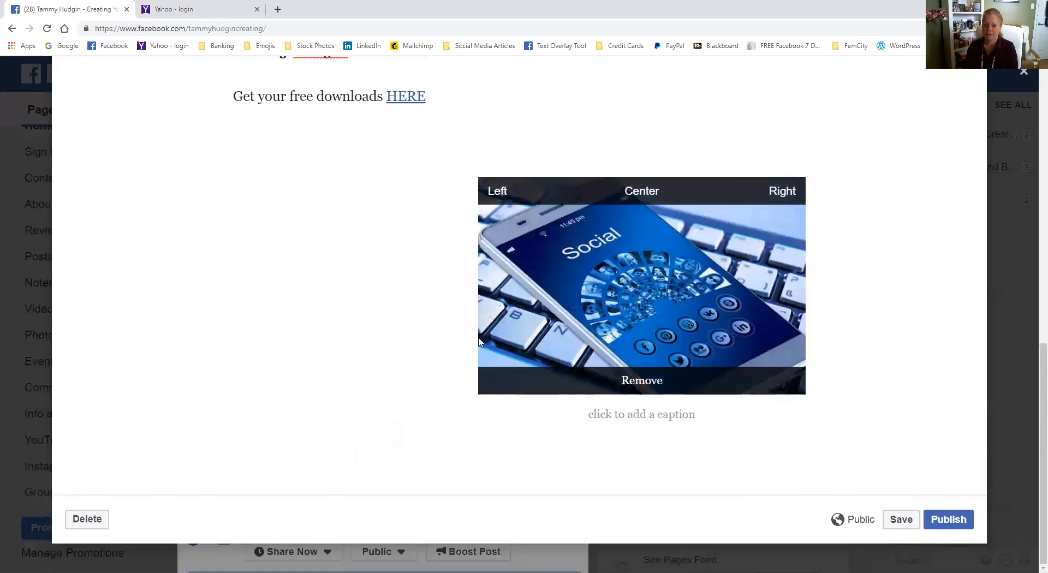
- Enter "This visual shows blah" as the body text beside the smartphone photo
type("Ts")
key("BackSpace")
type("esting")
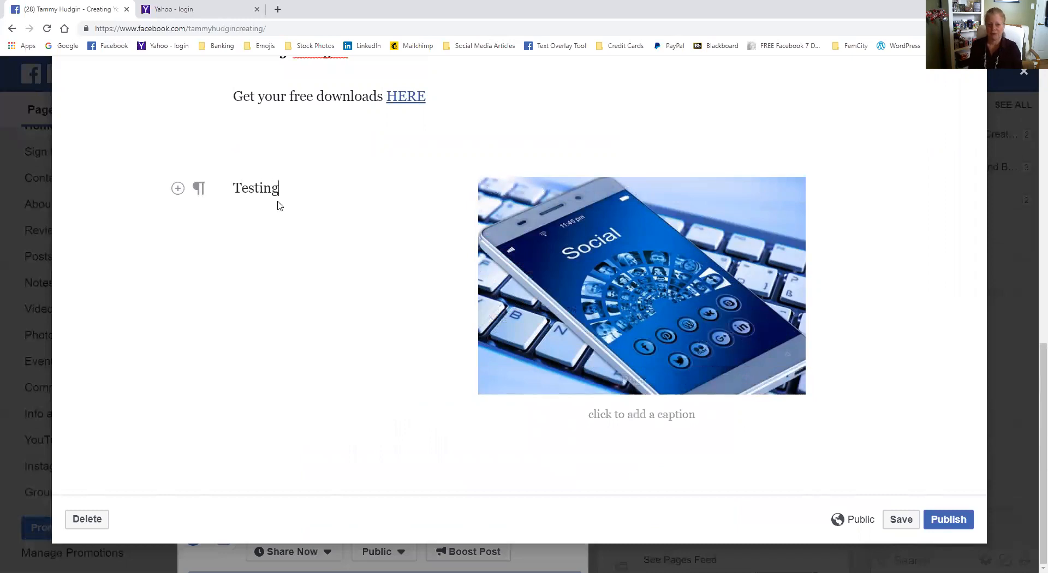
key("BackSpace")
key("BackSpace")
key("BackSpace")
key("BackSpace")
key("BackSpace")
key("BackSpace")
key("BackSpace")
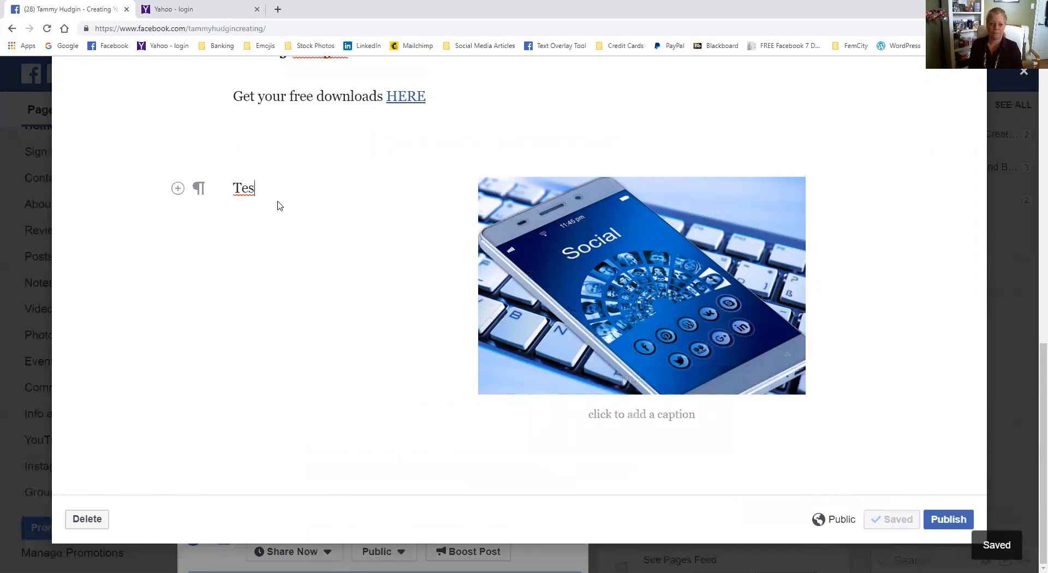
type("his visu")
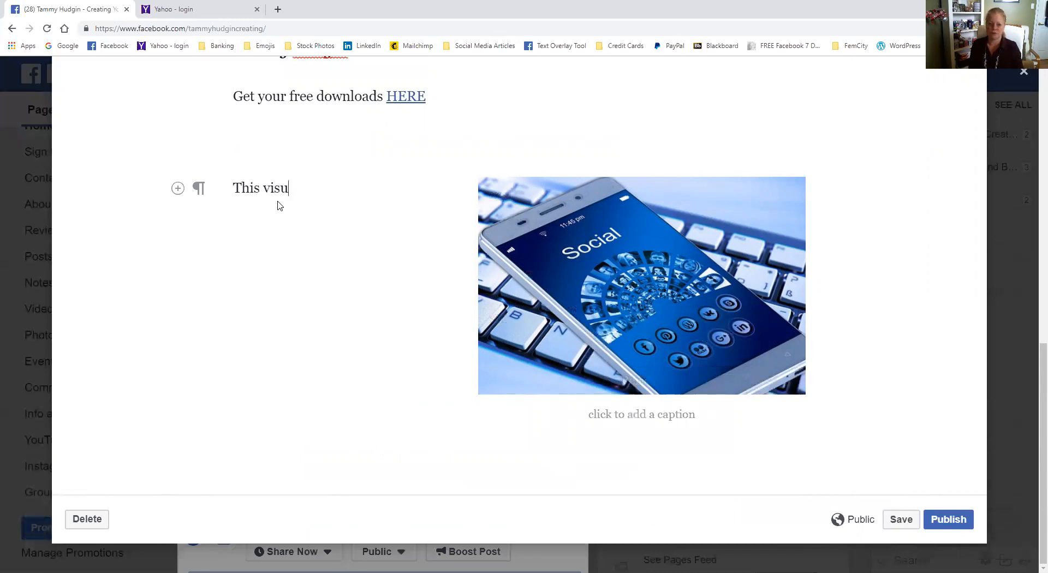
type("al shows blah")
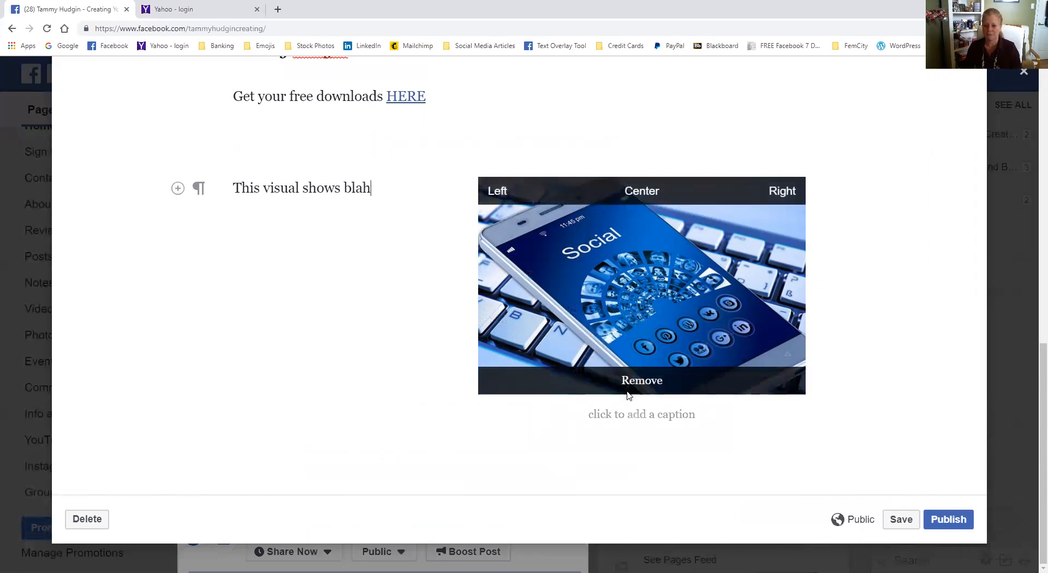
- Add a new line below "This visual shows blah" and format it as a quote
mouse_move(635, 388)
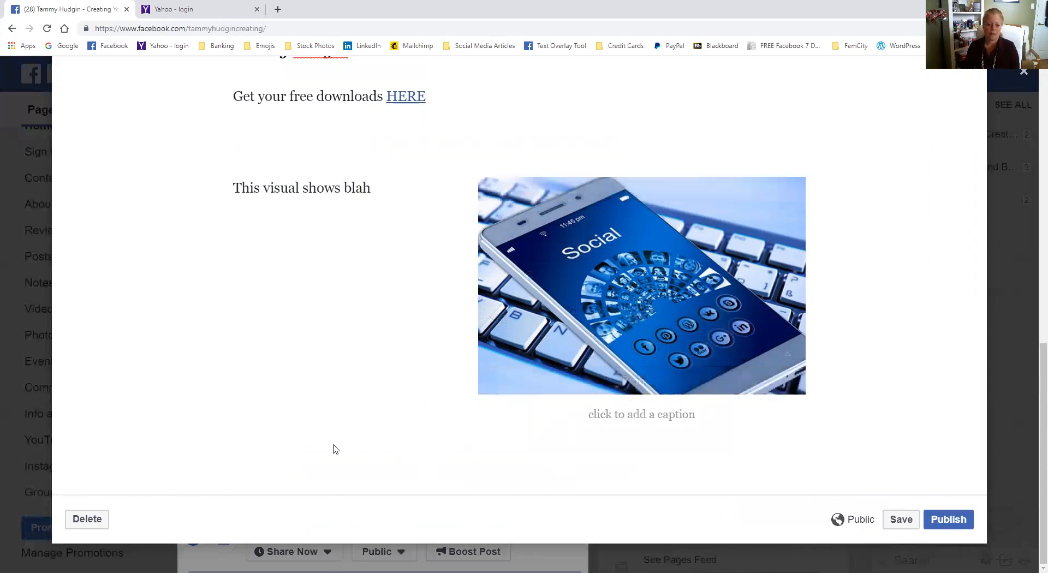
left_click(384, 191)
mouse_move(539, 273)
key("Return")
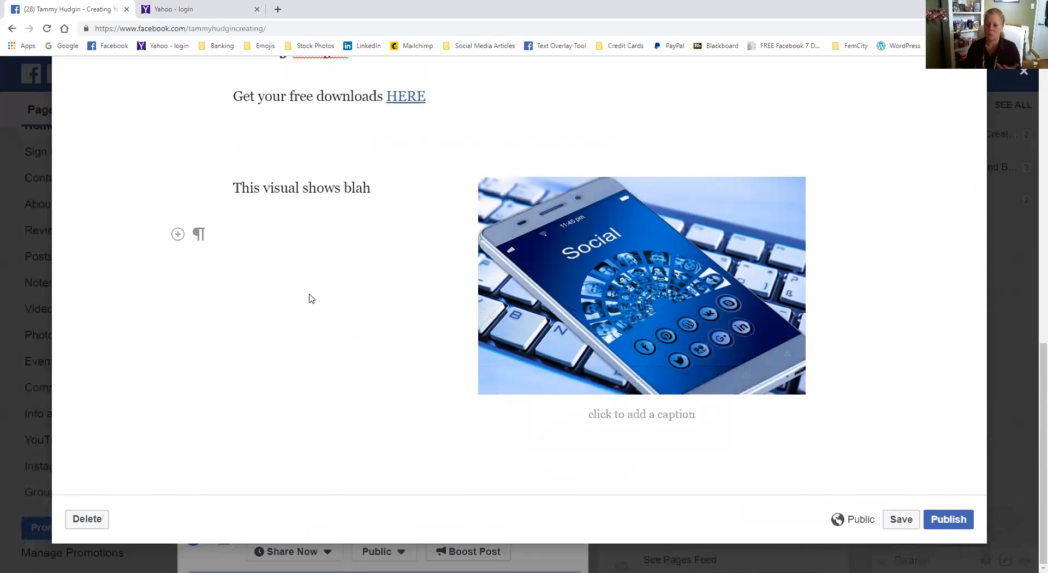
left_click(198, 239)
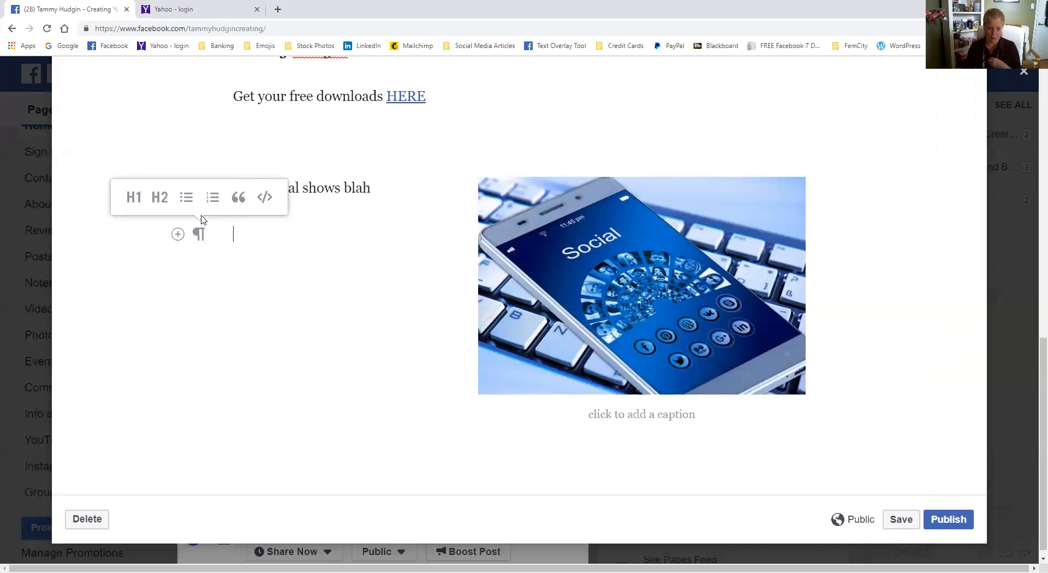
left_click(239, 198)
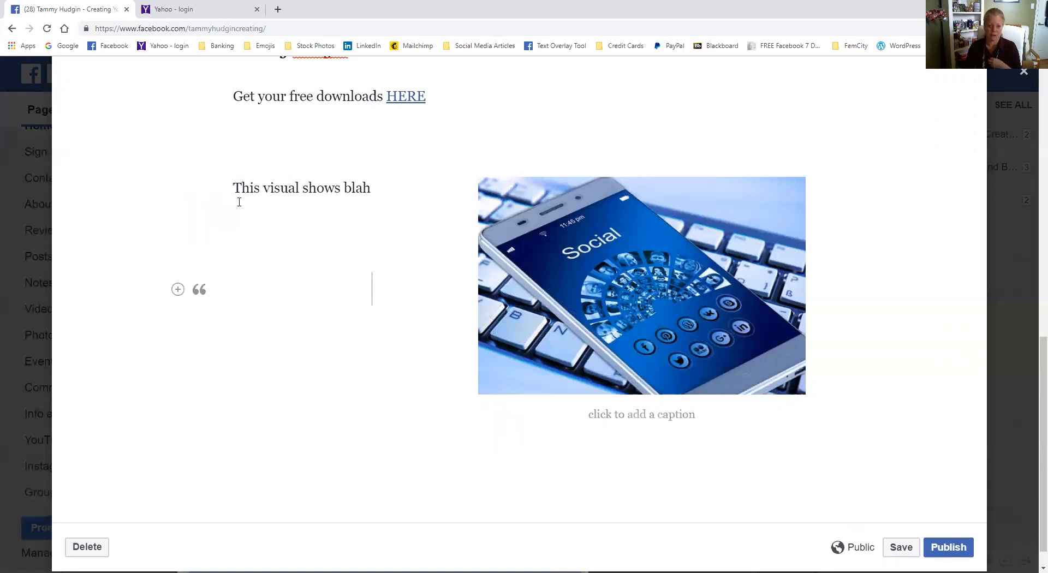
- Enter the page owner's full name followed by "was here on" as the quote text and end the quote with a new line
type("Tam")
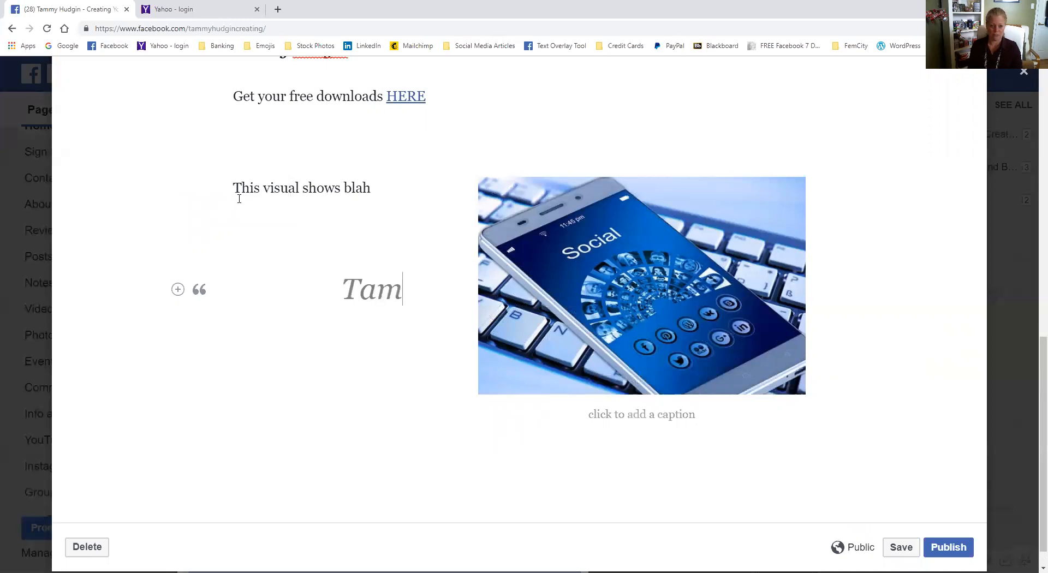
type("my Hudgin was here on")
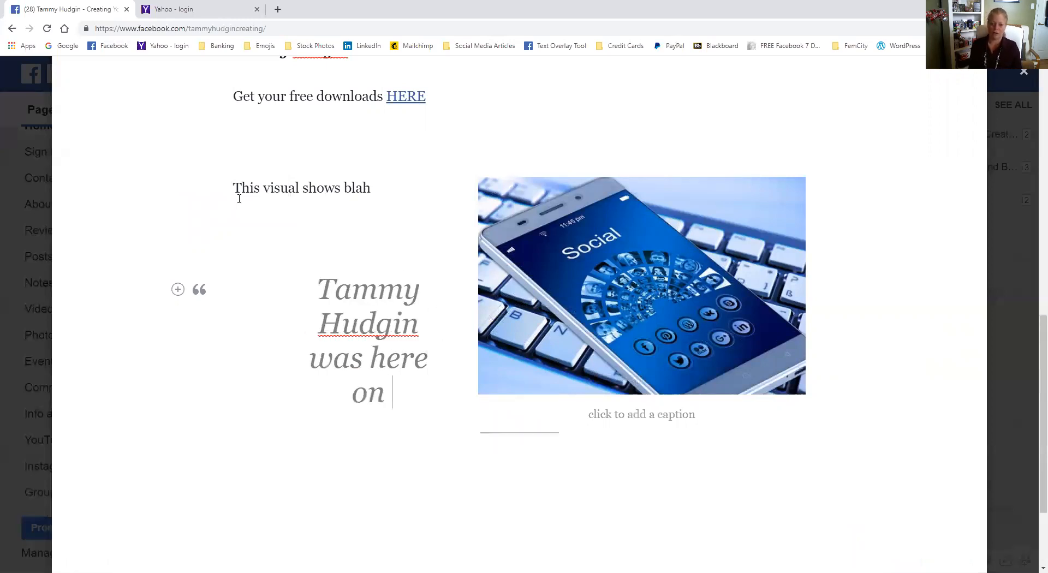
key("Return")
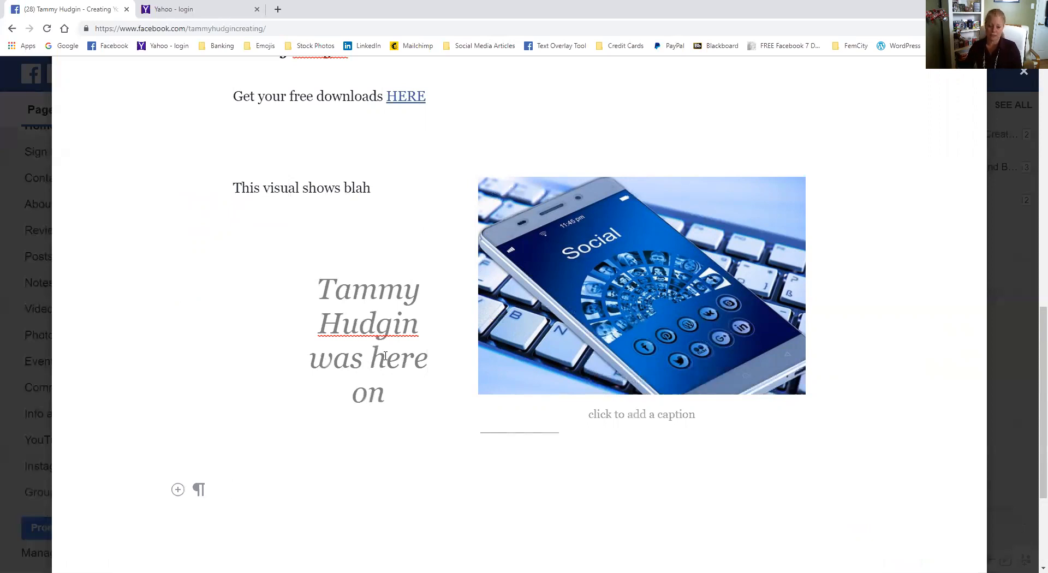
- Delete the whole note, confirm the deletion and dismiss the notice to return to the page's post composer
scroll(412, 364, "down", 3)
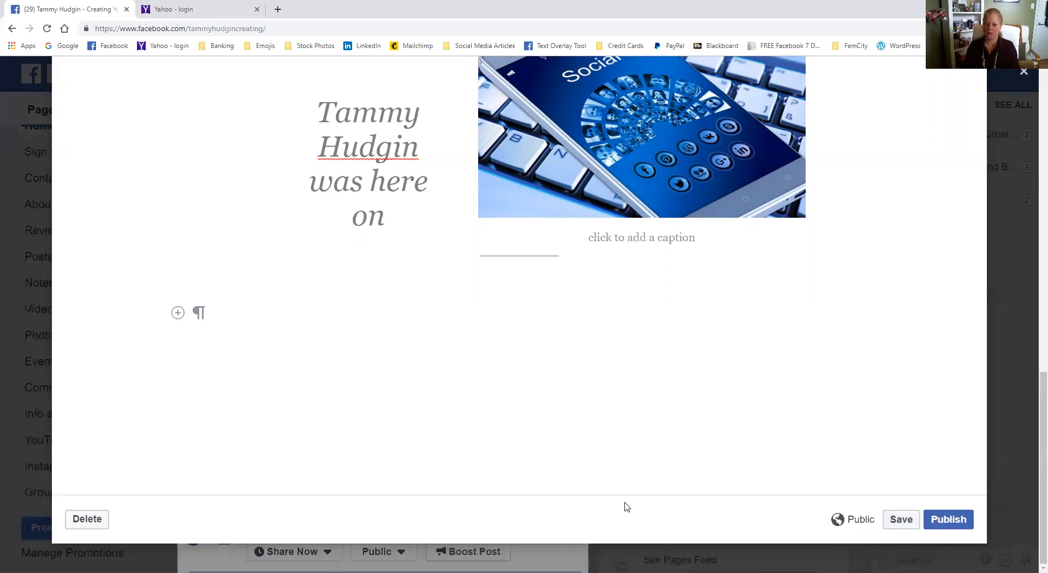
left_click(82, 520)
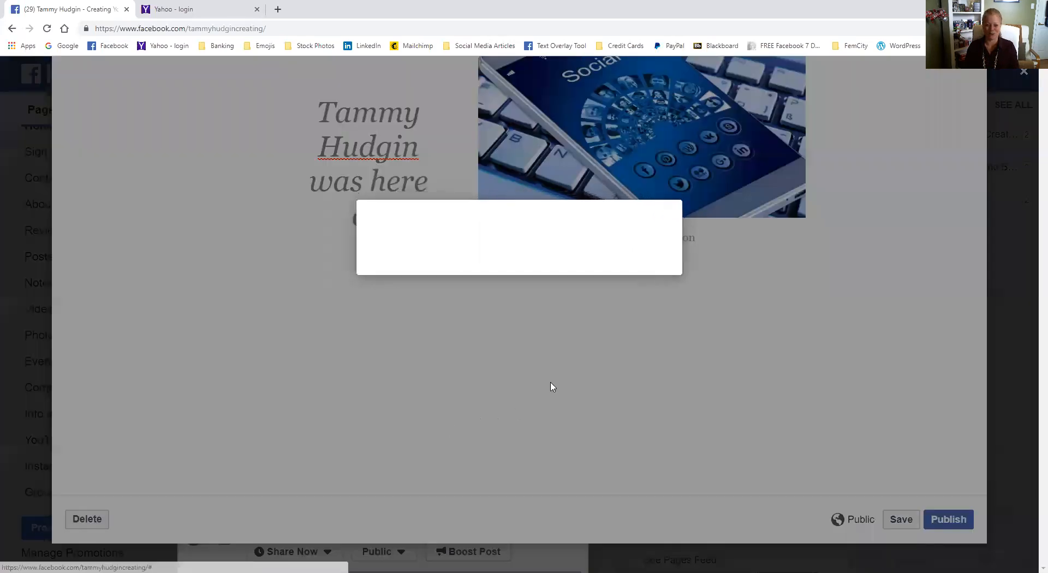
left_click(651, 266)
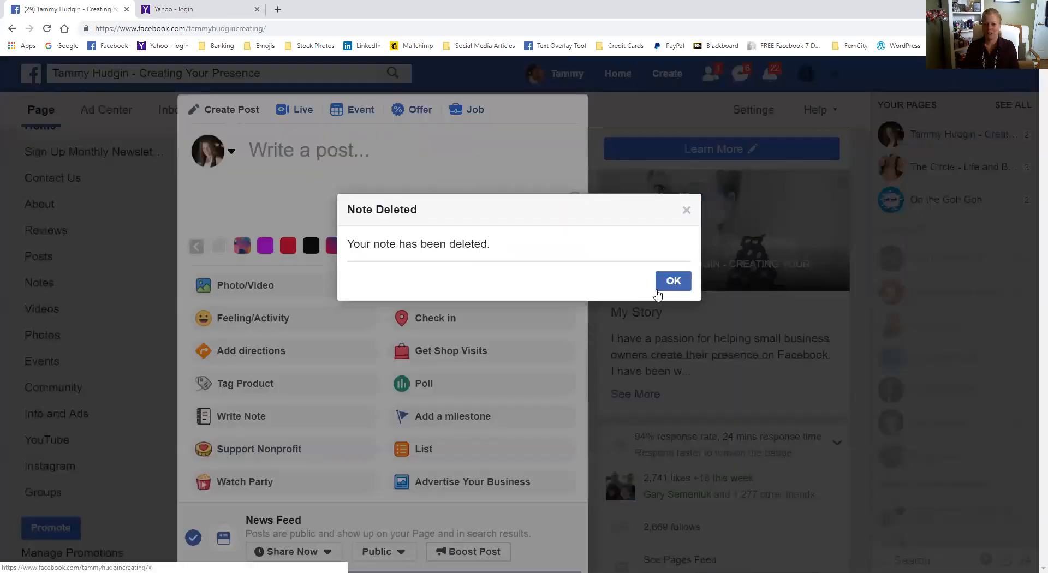
left_click(673, 281)
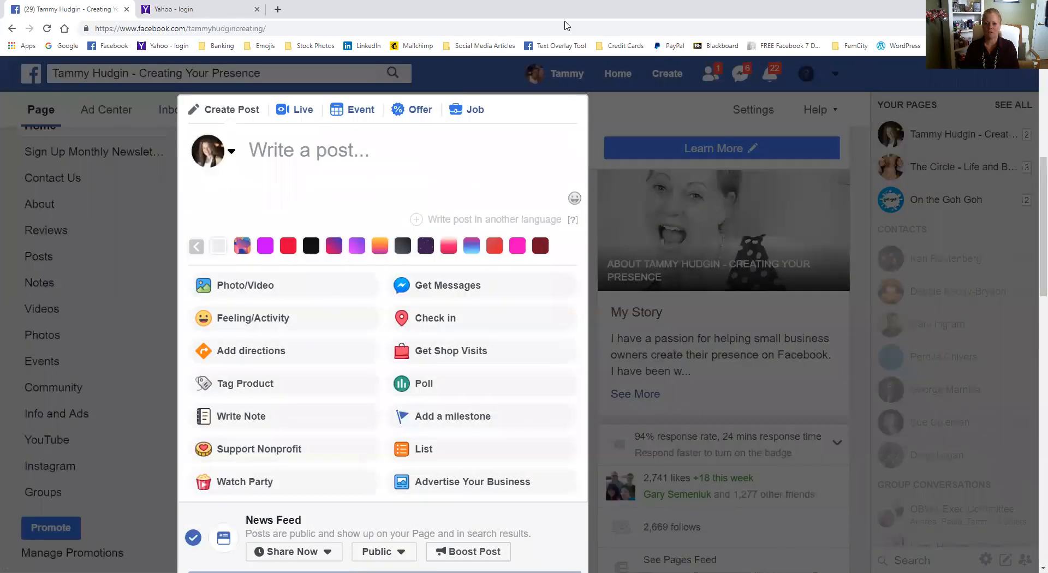